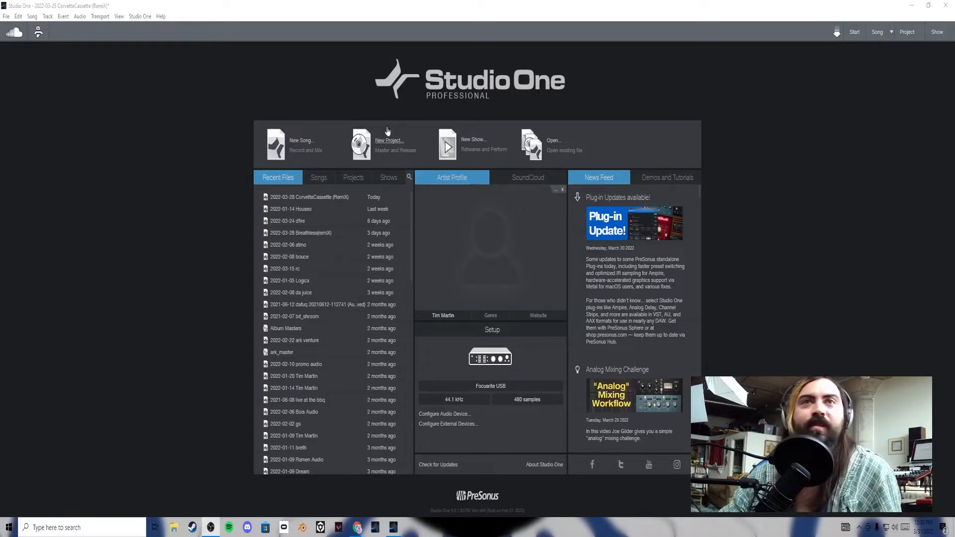
# - Create a new empty song titled "2022-03-31 sidechain"
pyautogui.click(312, 143)
pyautogui.click(560, 155)
pyautogui.moveTo(541, 155); pyautogui.dragTo(569, 154)
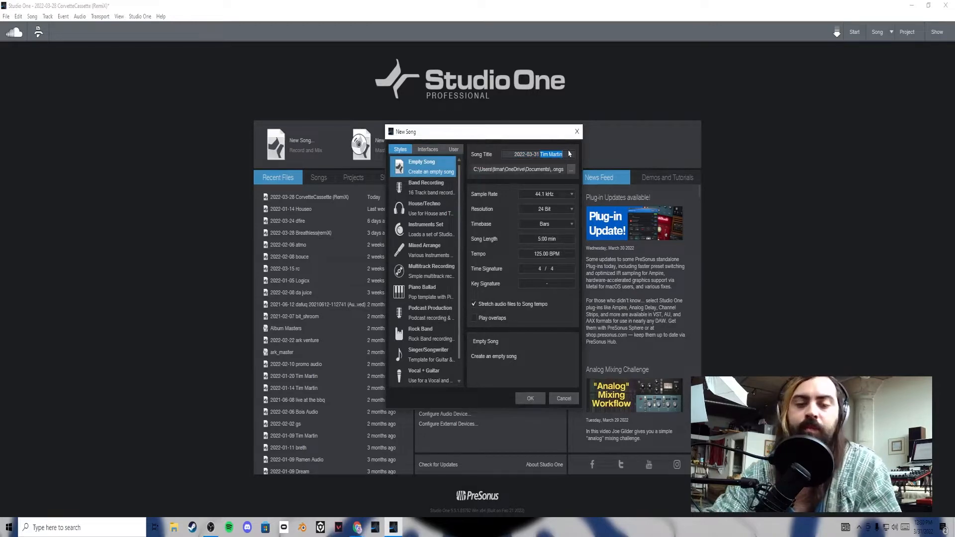
pyautogui.write('sidechain')
pyautogui.press('Return')
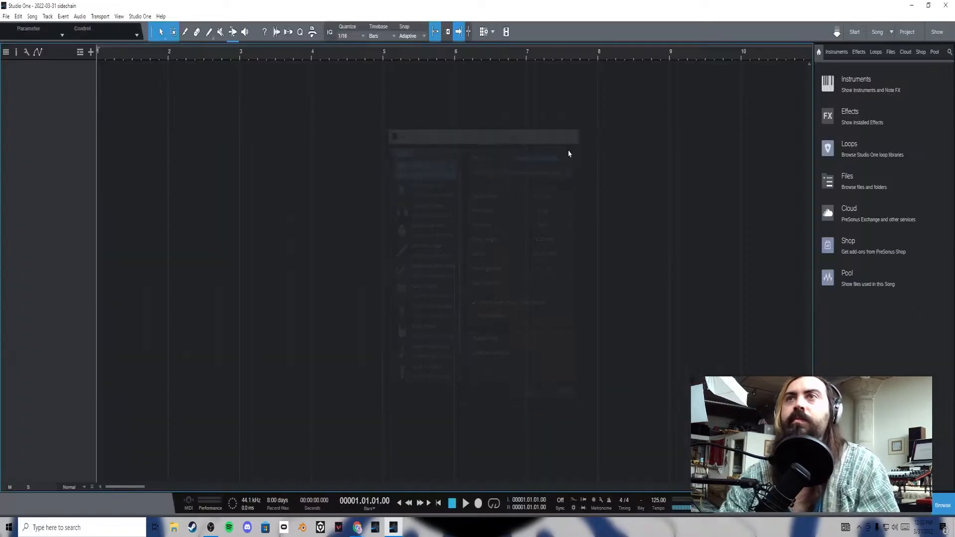
# - Browse the PreSonus instruments and add a Vital instrument track with the jazzy clav sound
pyautogui.click(879, 85)
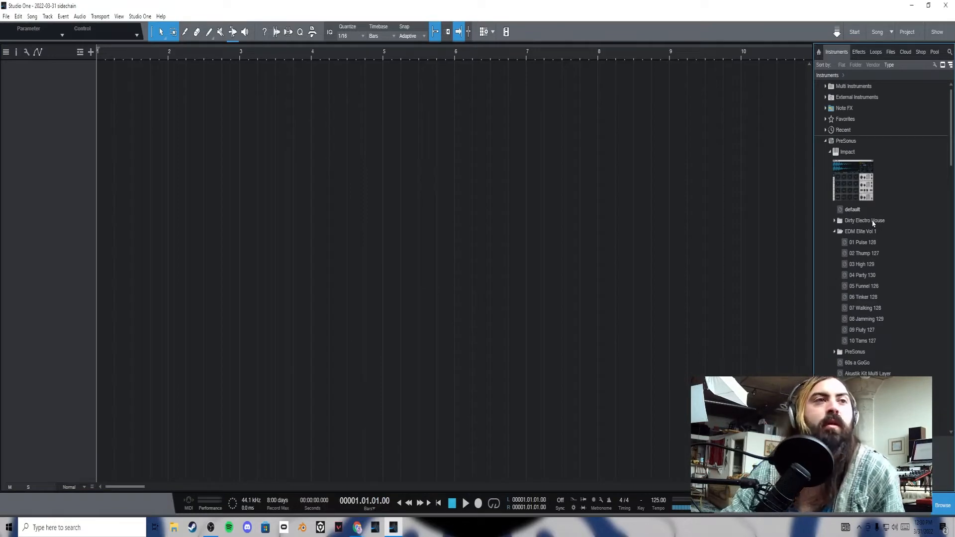
pyautogui.scroll(-4, 874, 234)
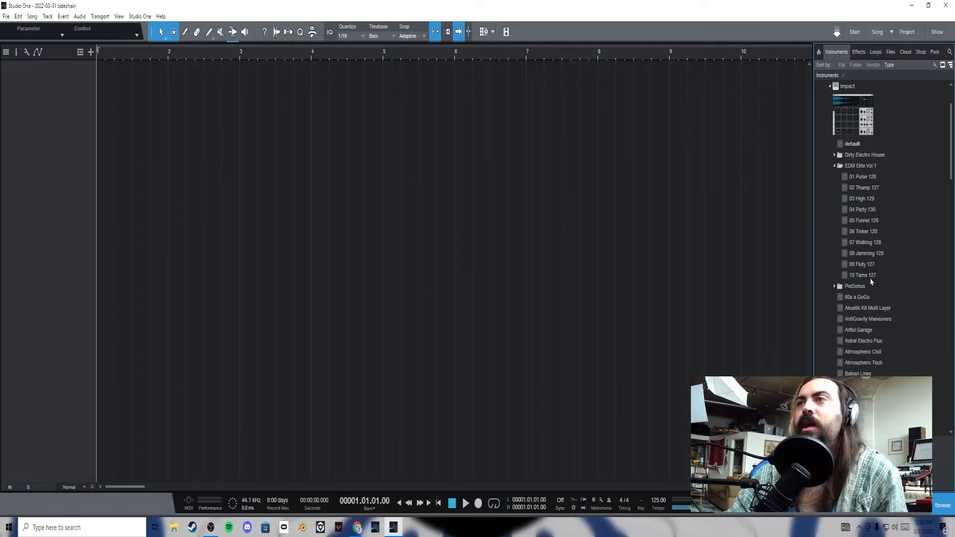
pyautogui.scroll(1, 870, 288)
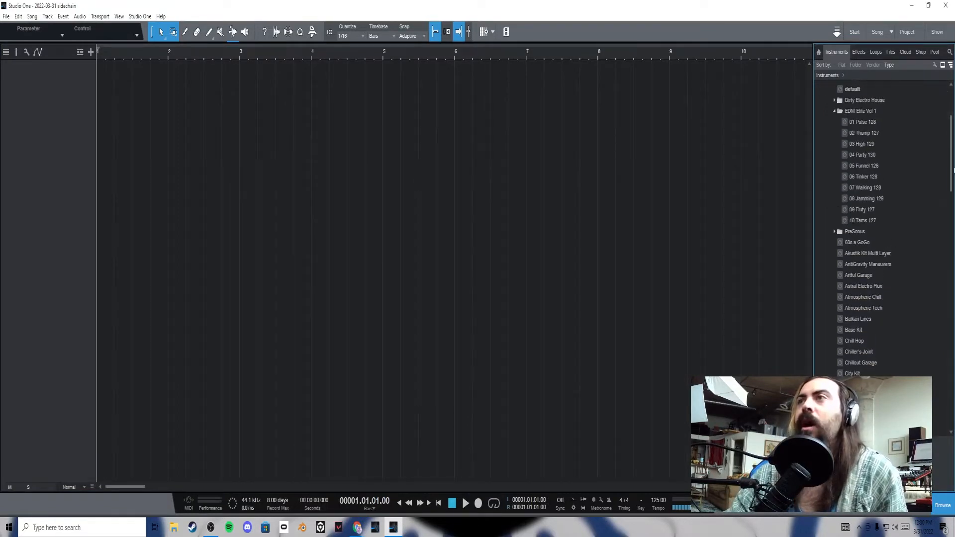
pyautogui.moveTo(951, 172); pyautogui.dragTo(940, 419)
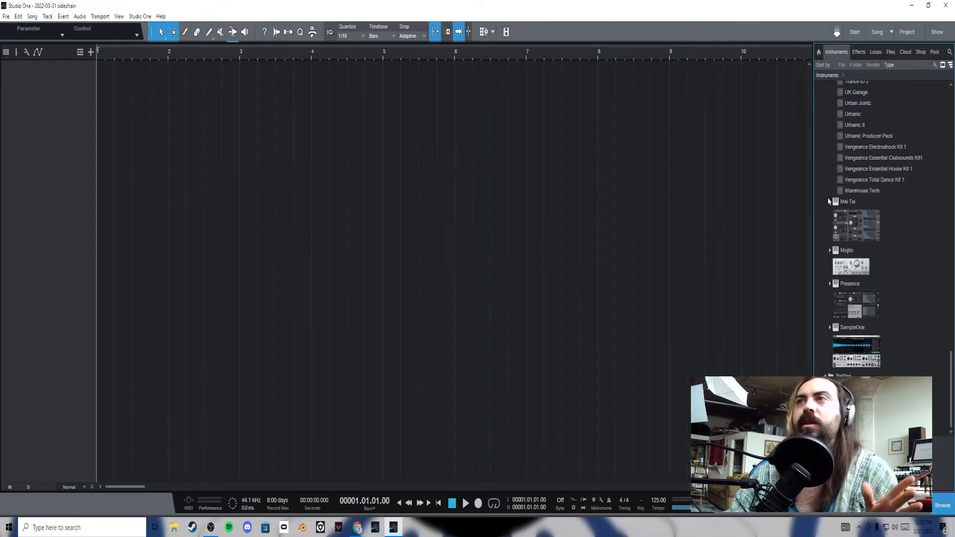
pyautogui.doubleClick(832, 287)
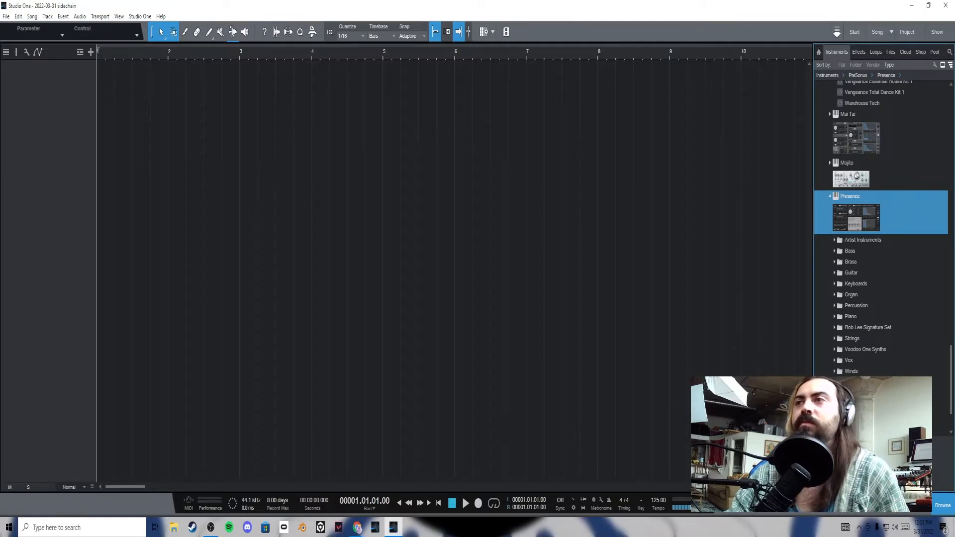
pyautogui.click(865, 382)
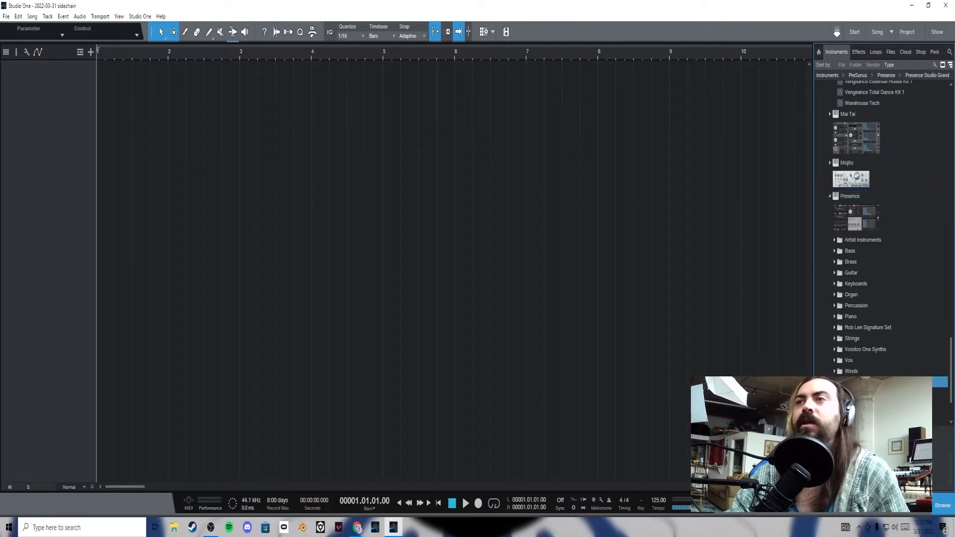
pyautogui.click(835, 307)
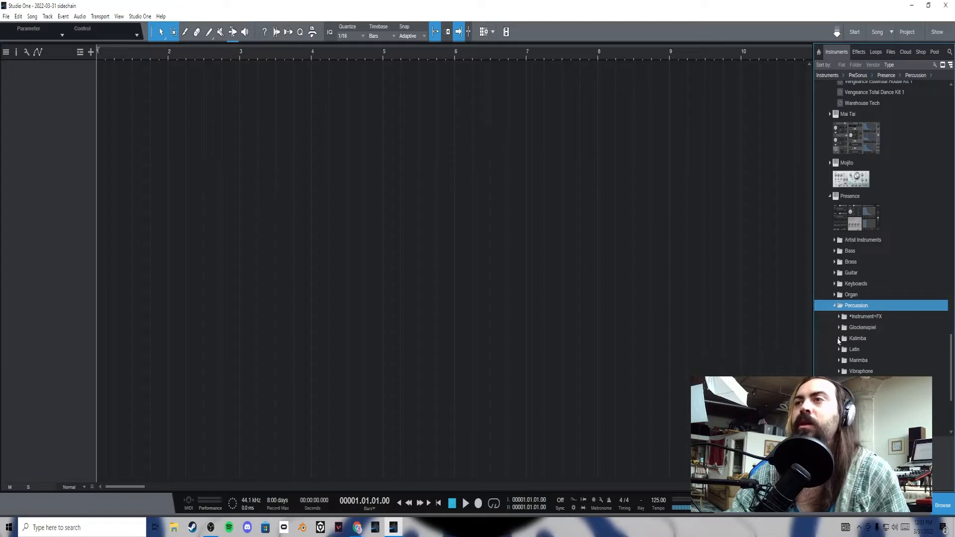
pyautogui.click(836, 307)
pyautogui.scroll(2, 855, 237)
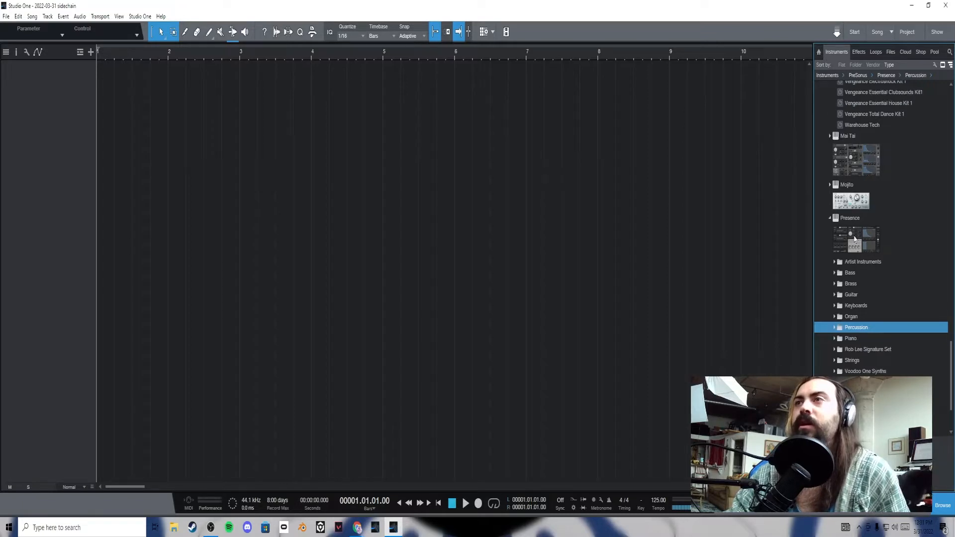
pyautogui.scroll(-5, 898, 245)
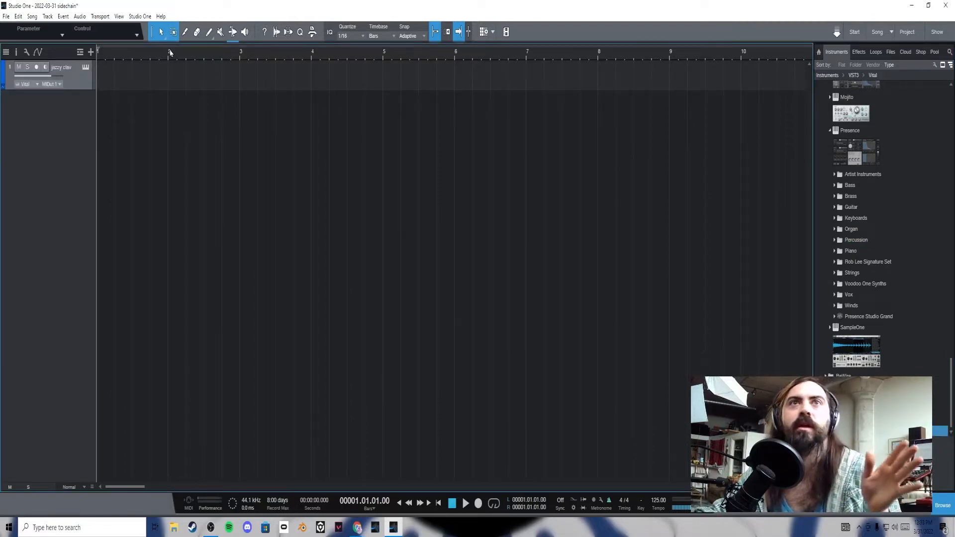
# - Start recording from bar 2, arm the jazzy clav track and record a MIDI performance on it
pyautogui.click(171, 52)
pyautogui.press('KP_Multiply')
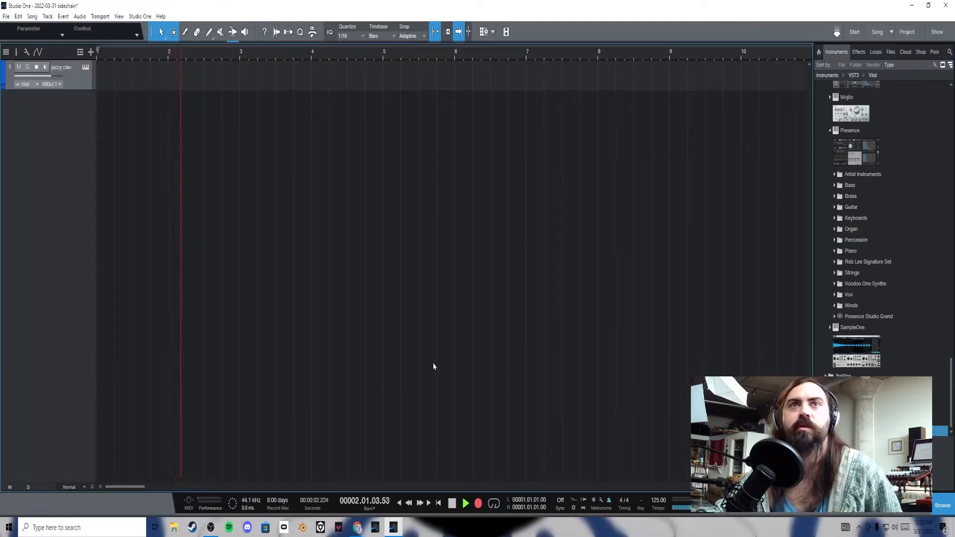
pyautogui.click(36, 66)
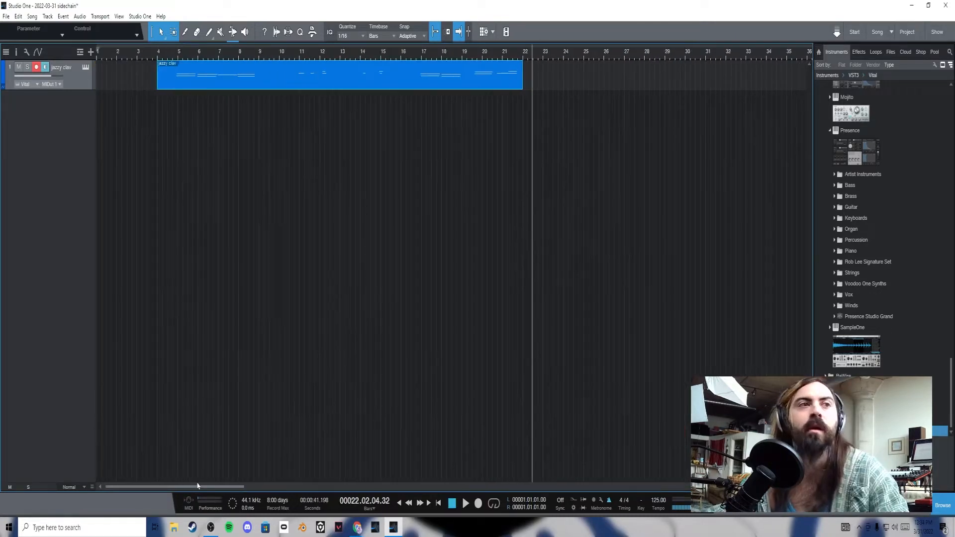
pyautogui.press('space')
pyautogui.press('space')
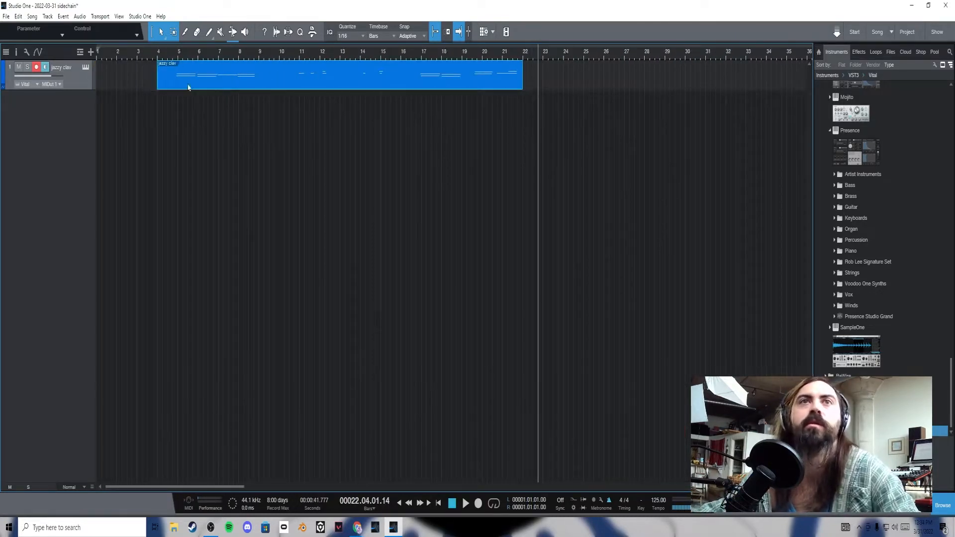
# - Split the recorded jazzy clav clip at bars 5 and 9 and erase the parts outside that range
pyautogui.keyDown('alt'); pyautogui.click(182, 76); pyautogui.keyUp('alt')
pyautogui.press('4')
pyautogui.click(174, 79)
pyautogui.press('3')
pyautogui.click(263, 79)
pyautogui.press('4')
pyautogui.click(269, 77)
pyautogui.press('1')
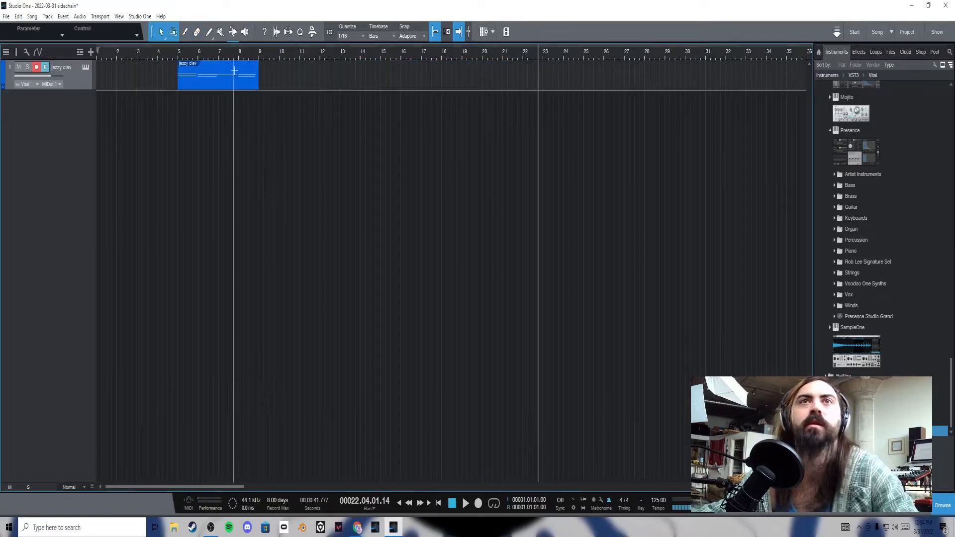
# - Open the trimmed clip's notes and copy the lower note of bar 6 to A#2 at the start of bar 7
pyautogui.doubleClick(196, 80)
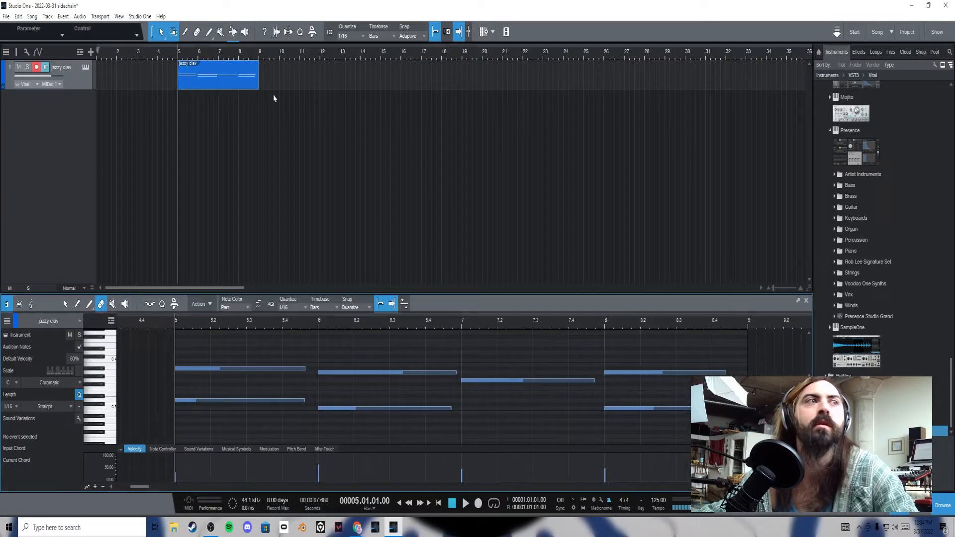
pyautogui.press('1')
pyautogui.keyDown('alt'); pyautogui.moveTo(436, 409); pyautogui.dragTo(490, 426); pyautogui.keyUp('alt')
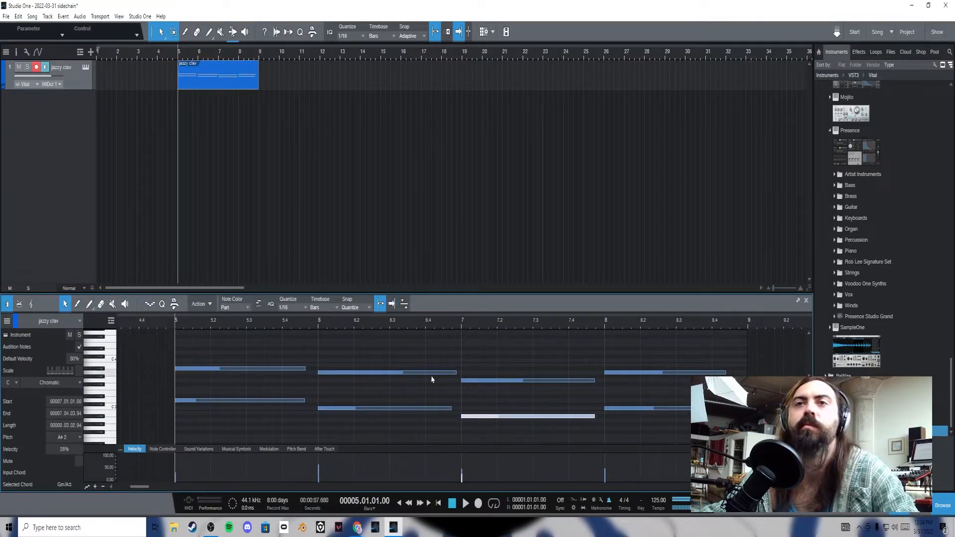
# - Play back the clip, set an active loop over bars 5 to 9, and close the note editor
pyautogui.press('space')
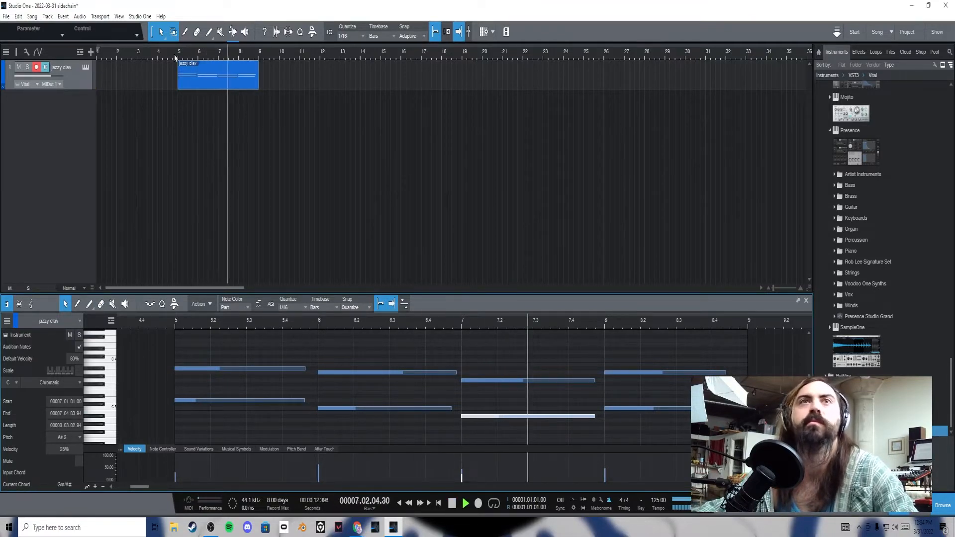
pyautogui.moveTo(179, 48); pyautogui.dragTo(258, 71)
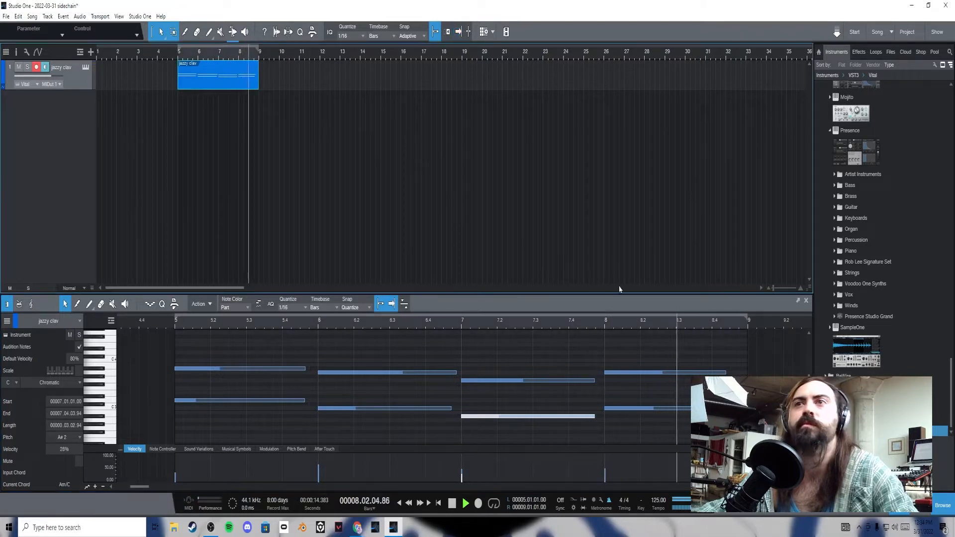
pyautogui.press('space')
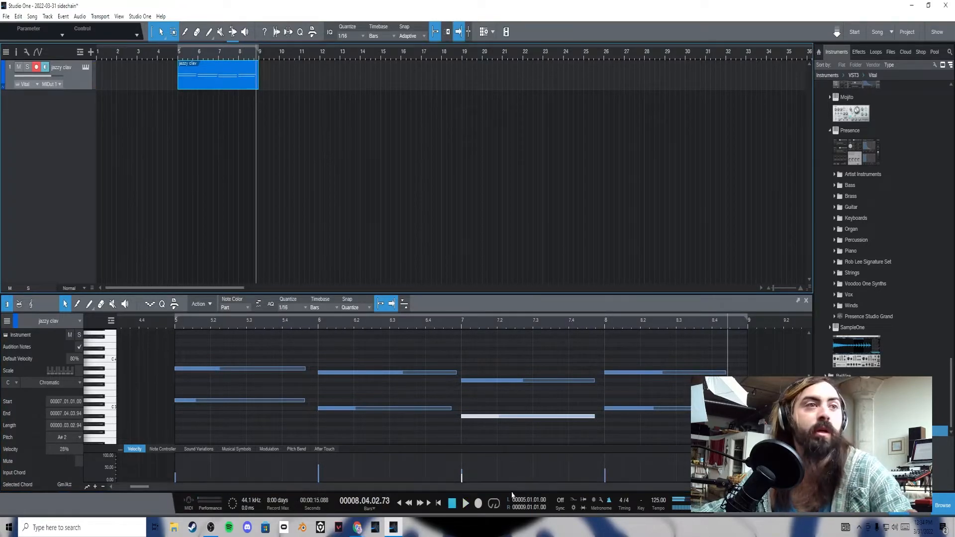
pyautogui.click(494, 503)
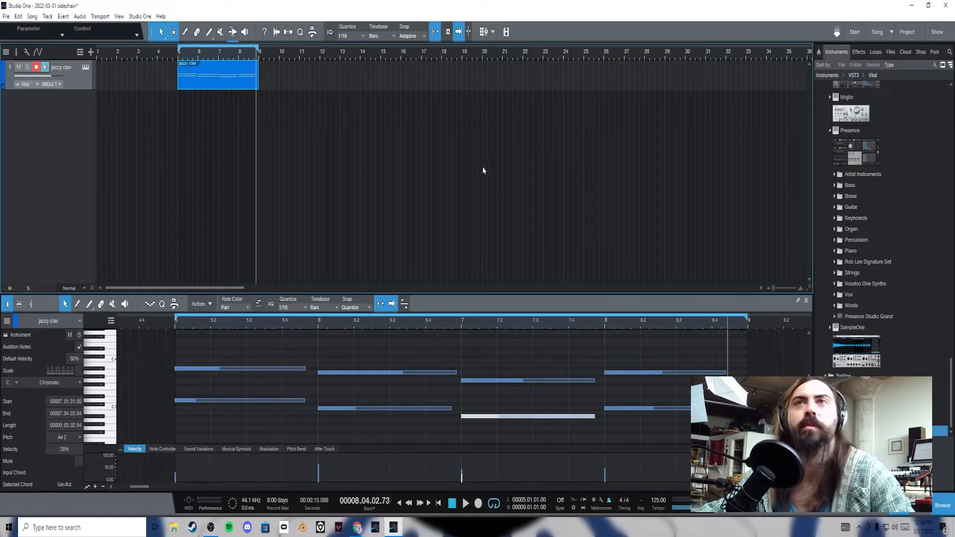
pyautogui.press('F2')
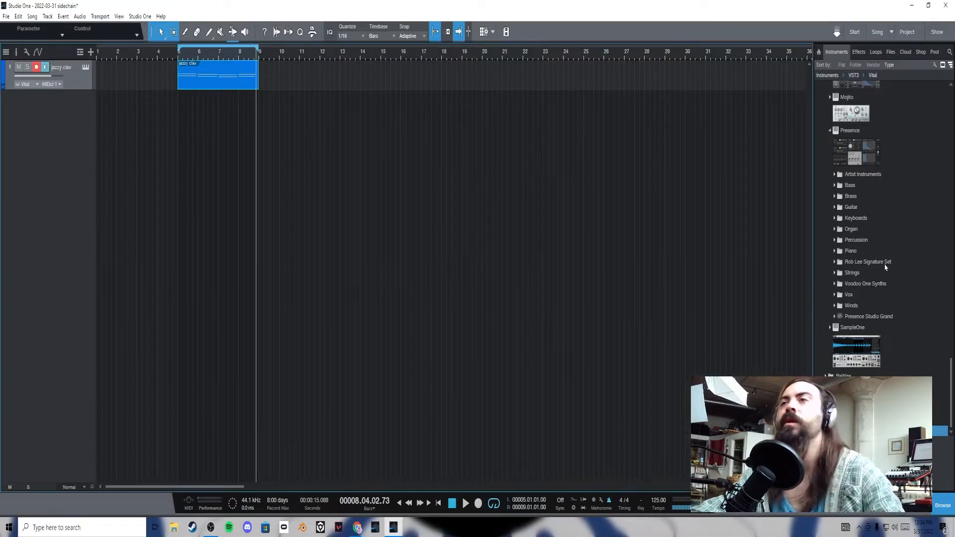
# - Add an Impact drum track using the 02 Thump 127 preset from EDM Elite Vol 1, then dismiss its instrument window
pyautogui.scroll(3, 847, 233)
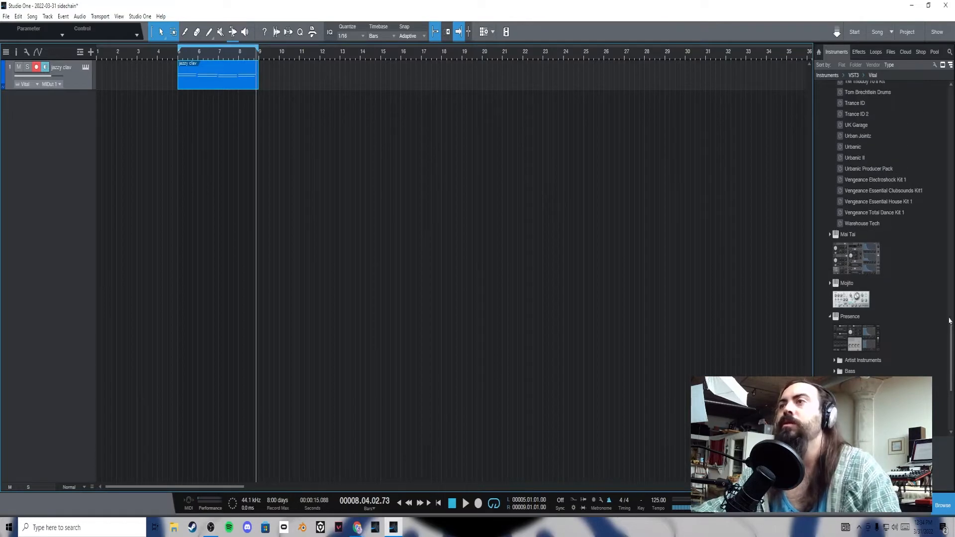
pyautogui.scroll(-3, 945, 421)
pyautogui.moveTo(946, 420); pyautogui.dragTo(934, 123)
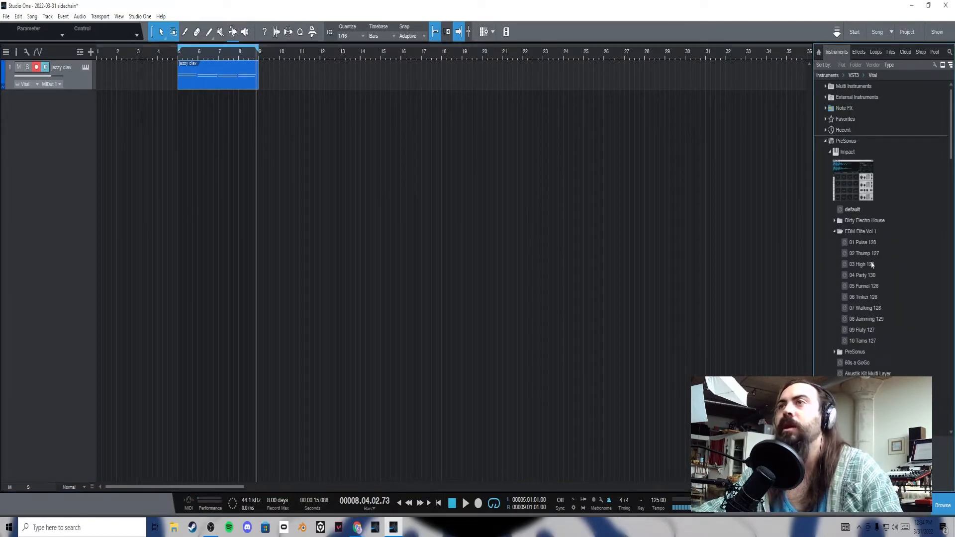
pyautogui.moveTo(870, 253); pyautogui.dragTo(322, 169)
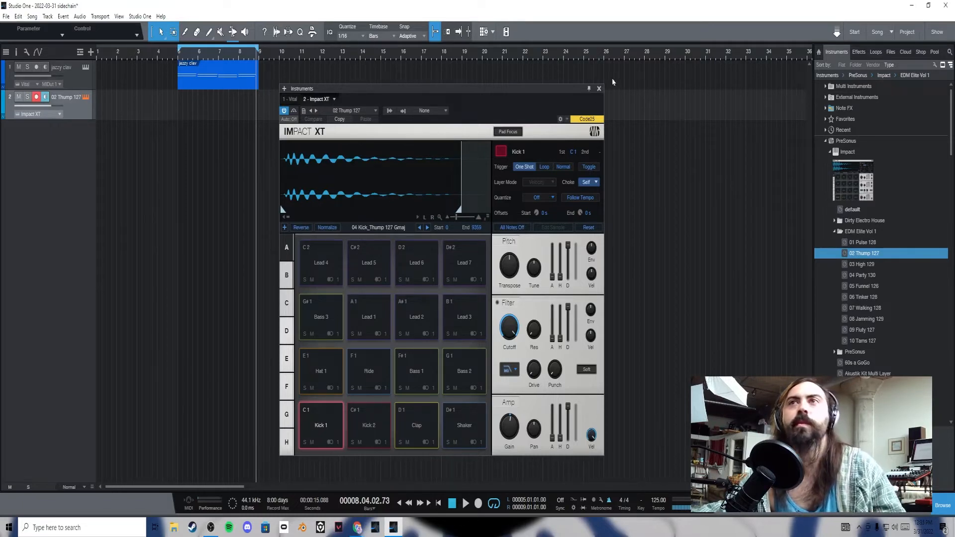
pyautogui.click(598, 89)
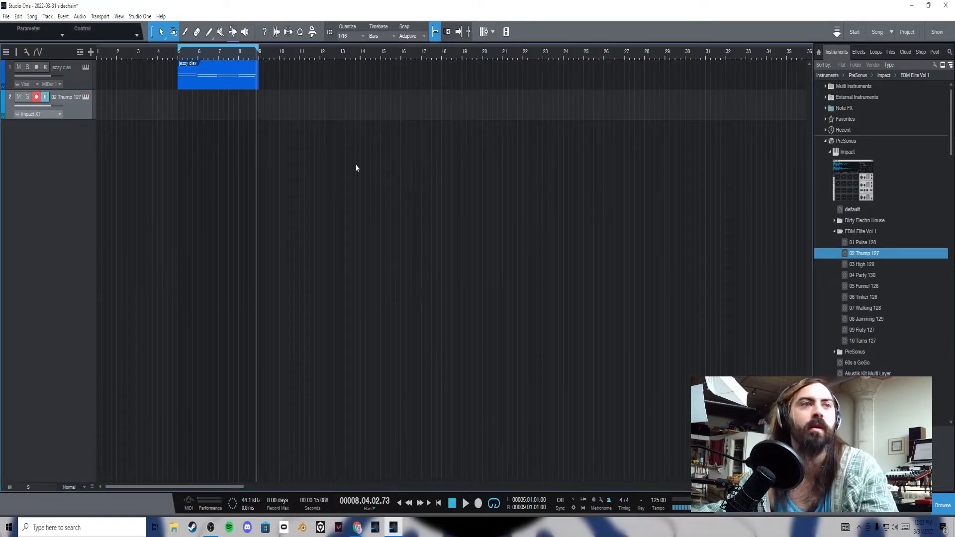
# - Insert the PreSonus Compressor on the Vital channel in the mixer
pyautogui.click(219, 86)
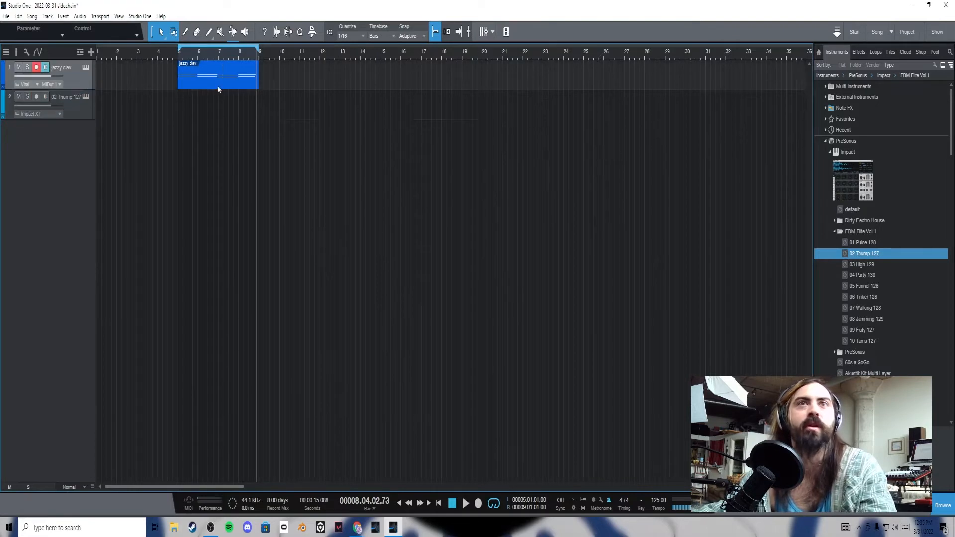
pyautogui.press('F3')
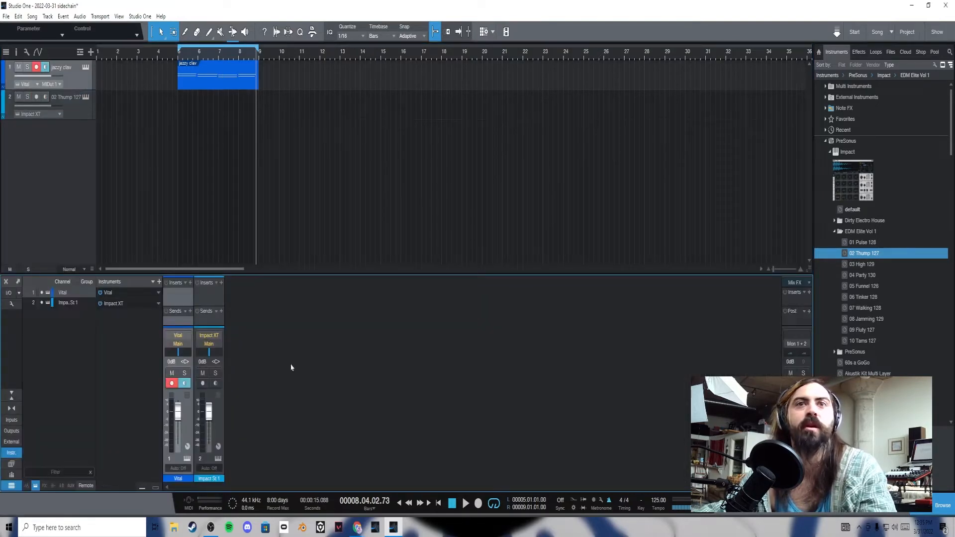
pyautogui.click(191, 284)
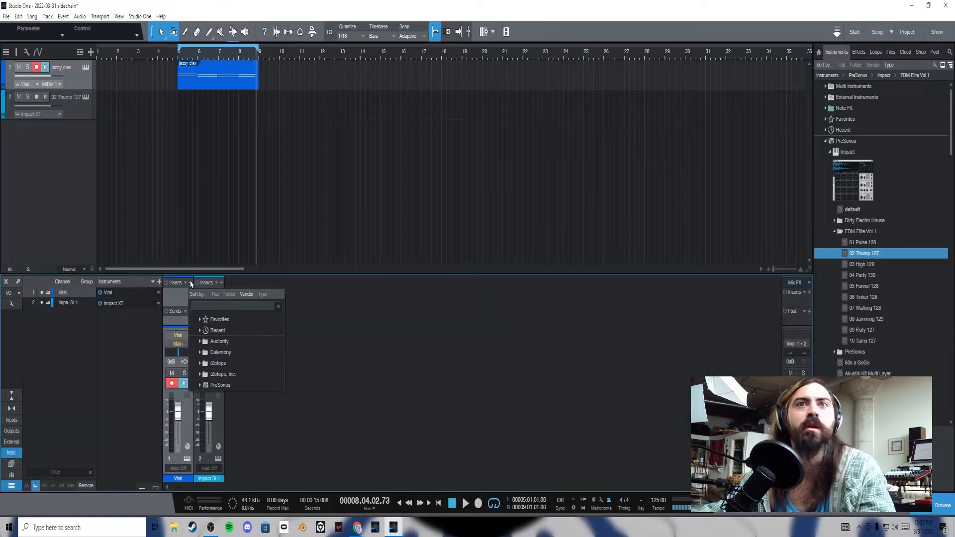
pyautogui.click(223, 385)
pyautogui.scroll(-4, 239, 359)
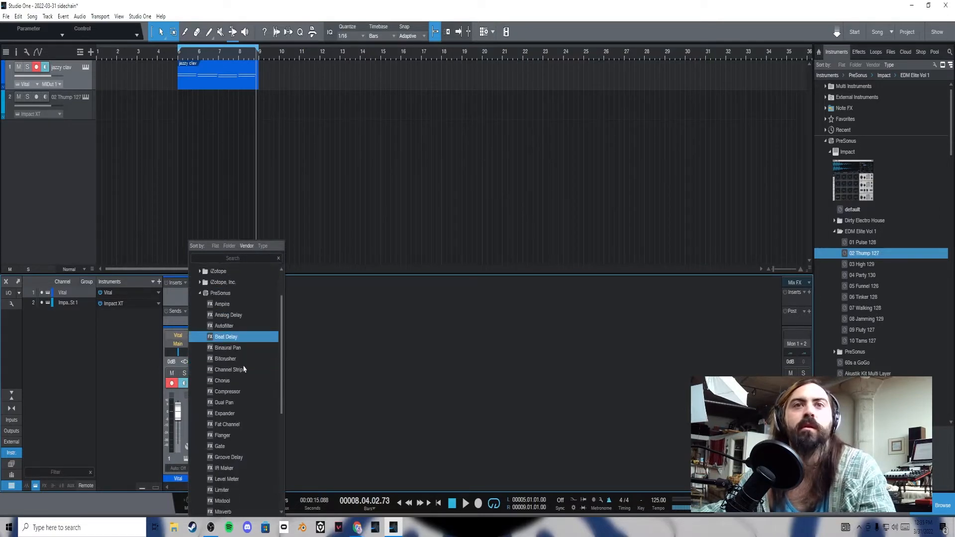
pyautogui.scroll(-1, 246, 368)
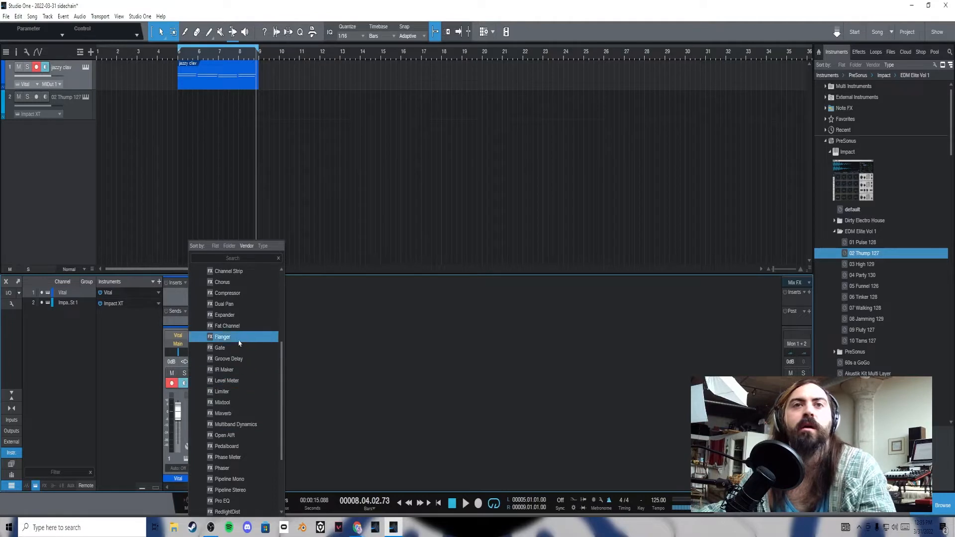
pyautogui.click(240, 293)
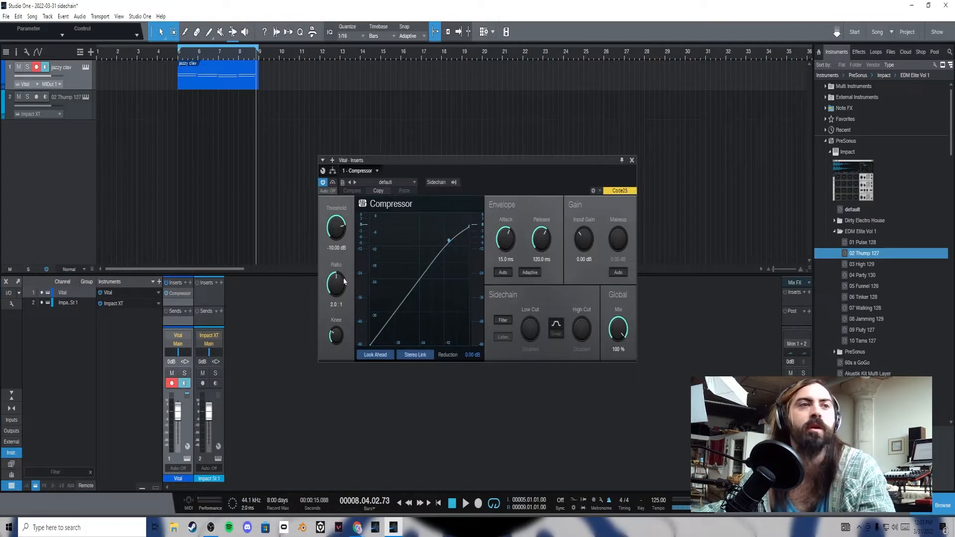
# - Set the compressor's threshold to -26.32 dB and ratio to 1.7:1, and play the loop from bar 5
pyautogui.moveTo(339, 288); pyautogui.dragTo(332, 328)
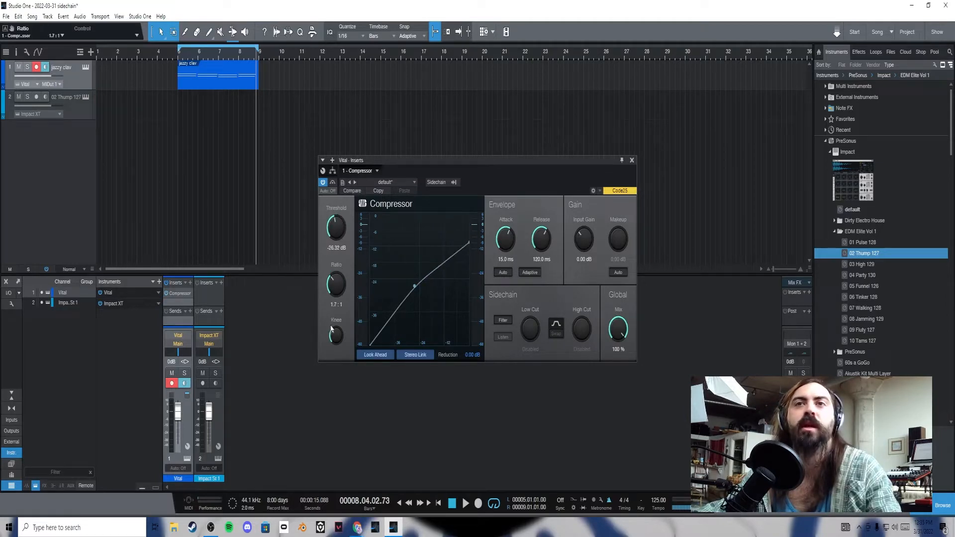
pyautogui.click(180, 58)
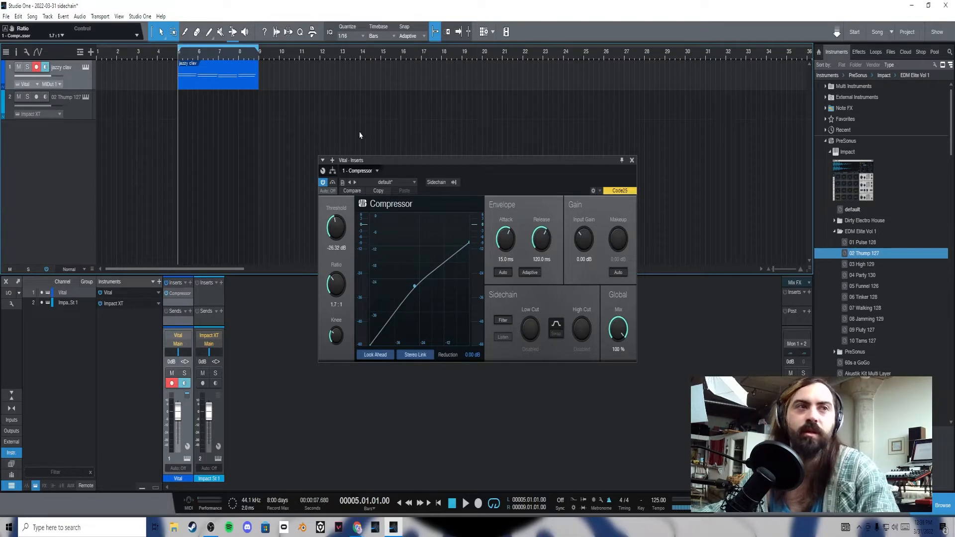
pyautogui.press('space')
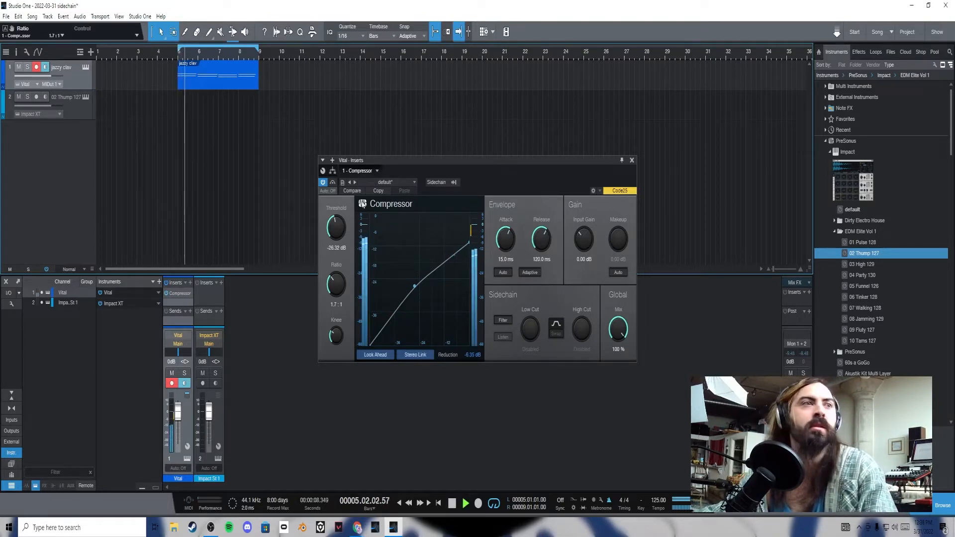
# - Compare the synth with the compressor bypassed, and set its ratio to 6.9:1, knee to 1.92 dB and threshold to -26.08 dB
pyautogui.click(323, 183)
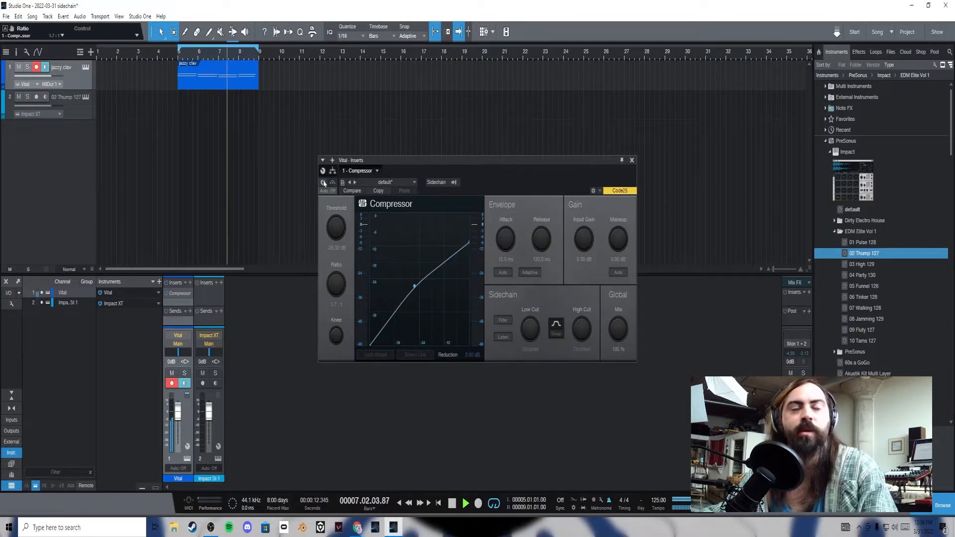
pyautogui.click(324, 183)
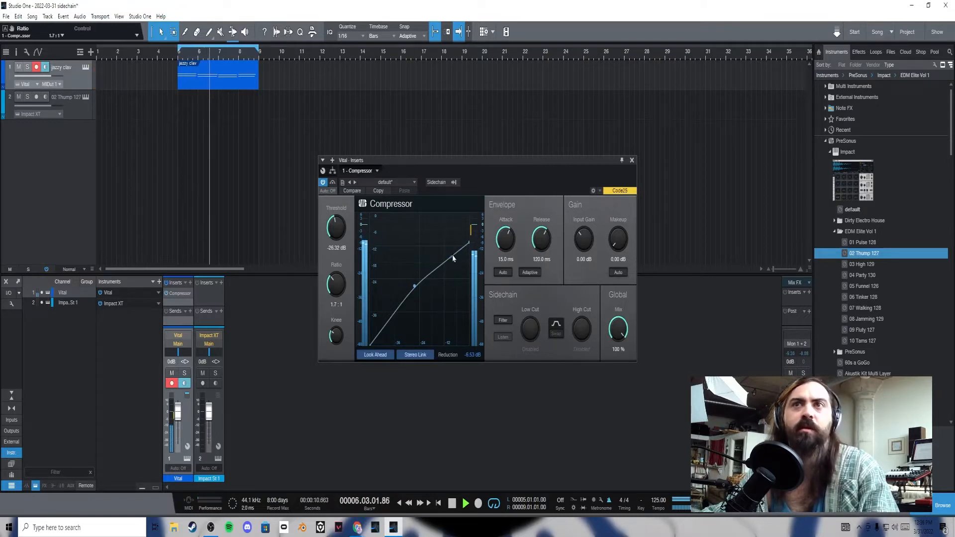
pyautogui.moveTo(339, 282); pyautogui.dragTo(340, 263)
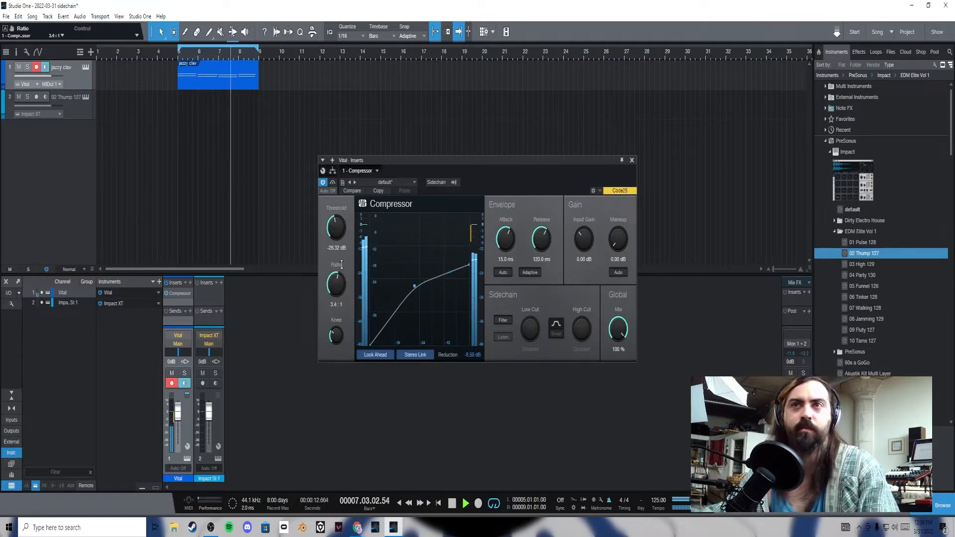
pyautogui.moveTo(335, 228)
pyautogui.mouseDown()
pyautogui.moveTo(353, 213)
pyautogui.moveTo(347, 230)
pyautogui.mouseUp()
pyautogui.moveTo(339, 280); pyautogui.dragTo(343, 276)
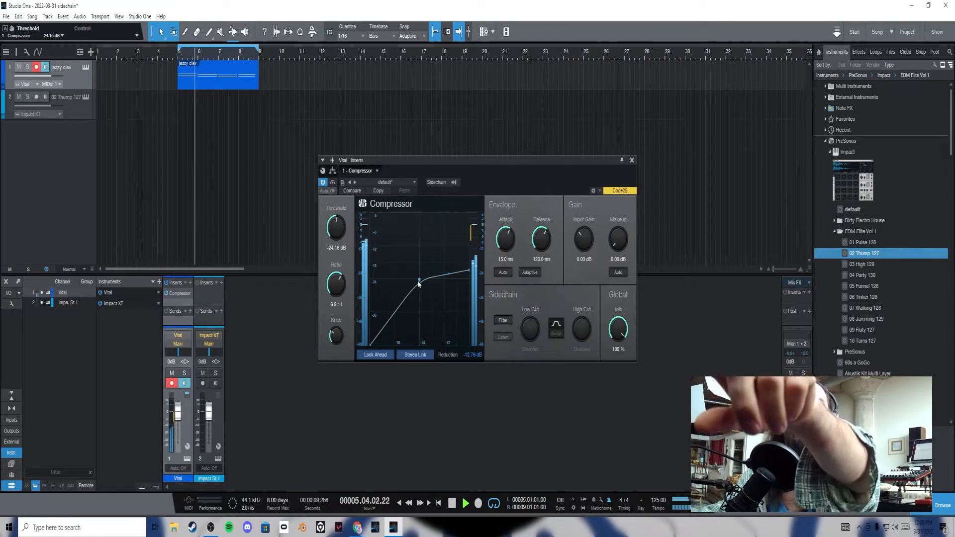
pyautogui.moveTo(336, 336); pyautogui.dragTo(335, 348)
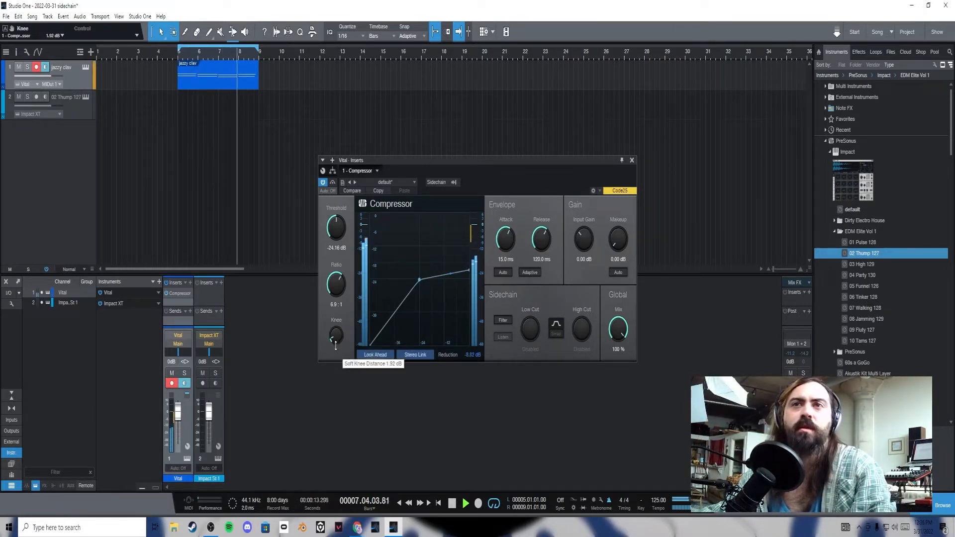
pyautogui.moveTo(336, 230); pyautogui.dragTo(339, 238)
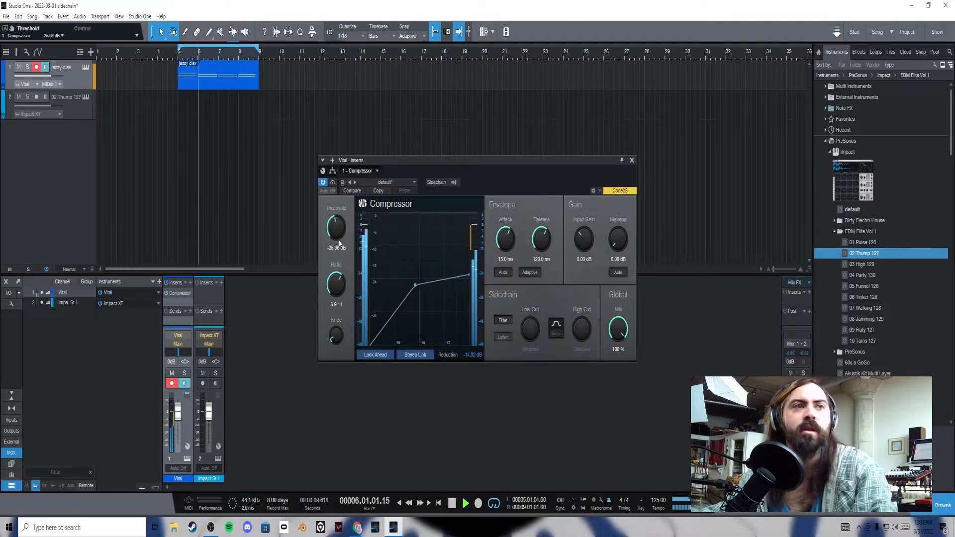
# - Enable the external sidechain on the Vital compressor, play the loop to check the effect, and close the plug-in window
pyautogui.click(437, 182)
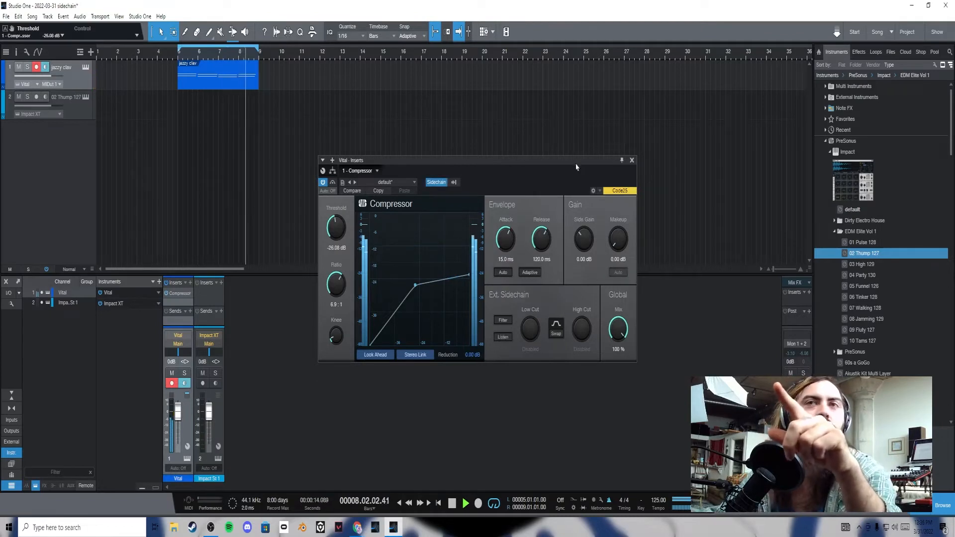
pyautogui.click(631, 161)
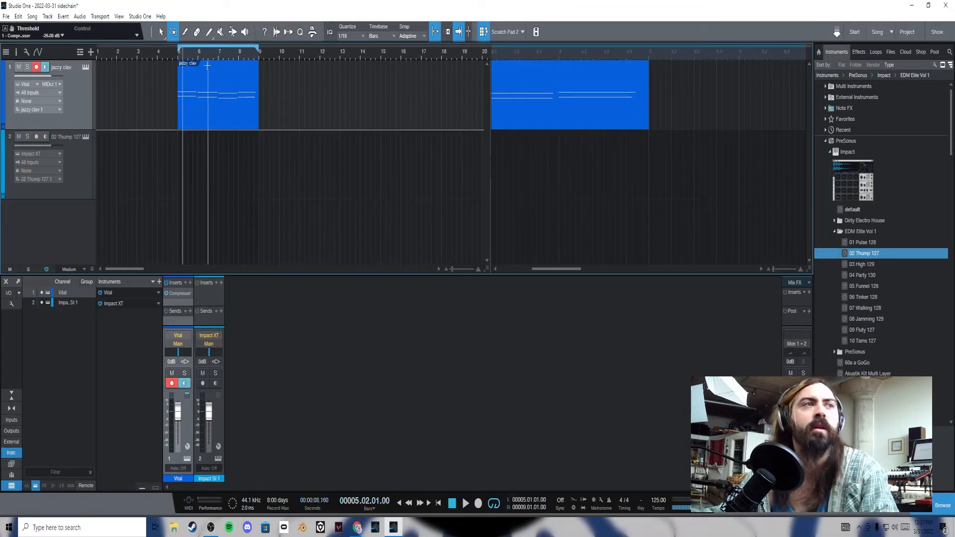
pyautogui.press('space')
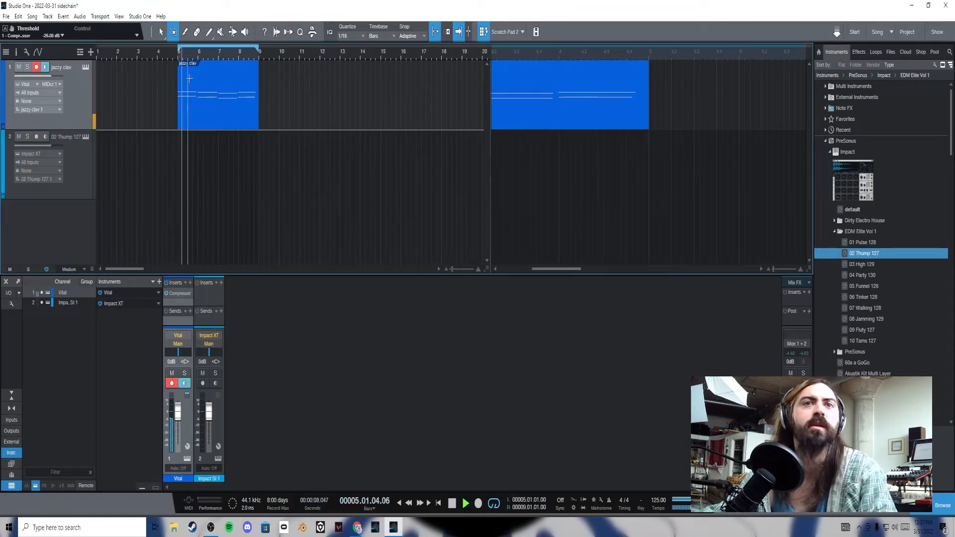
pyautogui.click(179, 293)
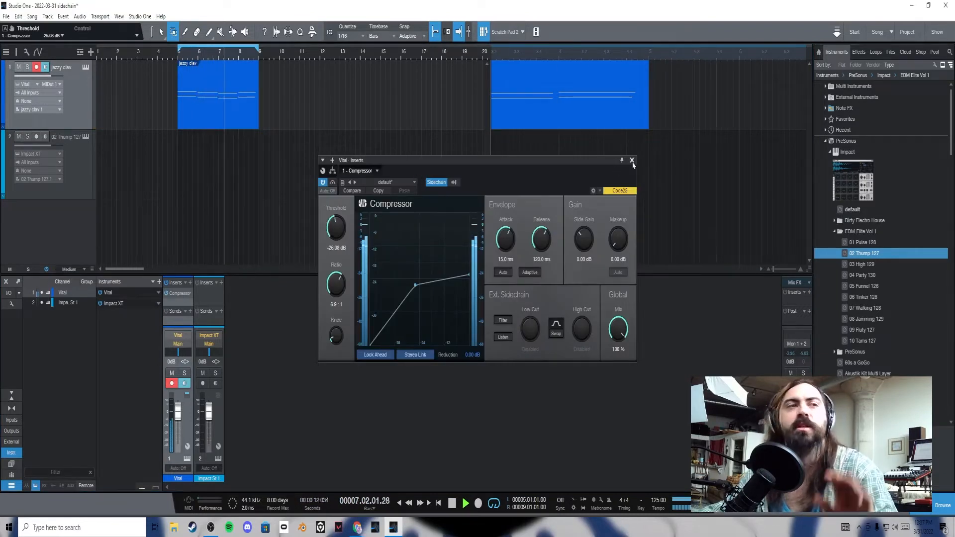
pyautogui.click(632, 160)
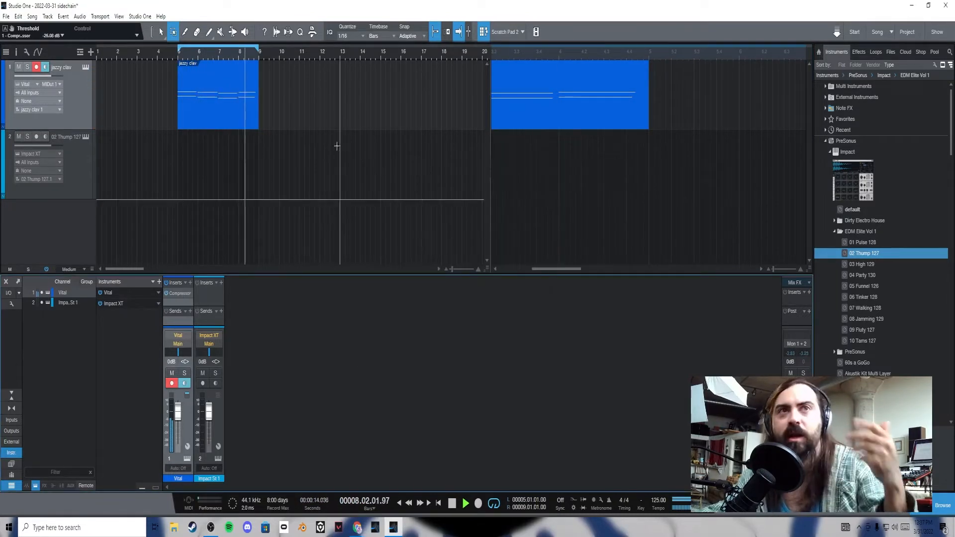
# - Select and arm the 02 Thump 127 drum track and open its Impact XT instrument
pyautogui.click(78, 176)
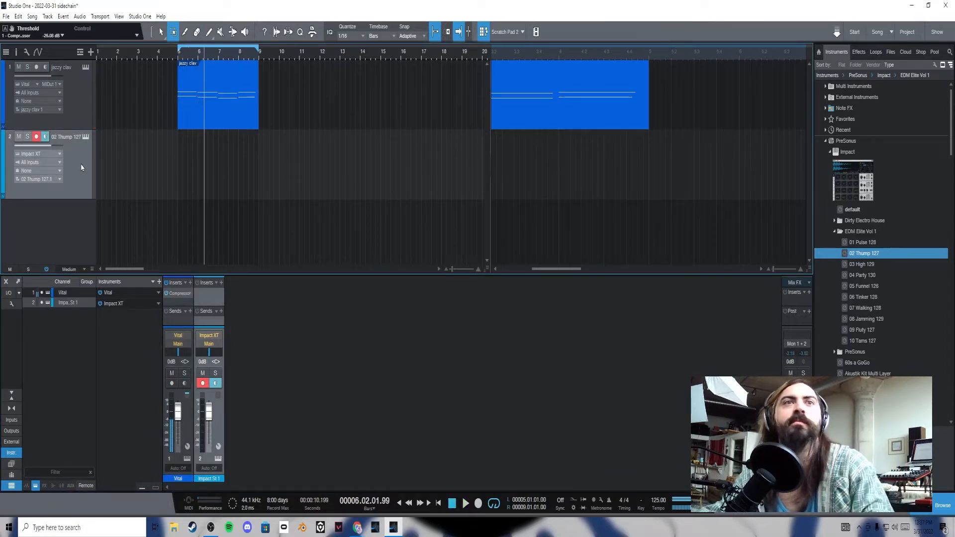
pyautogui.click(85, 139)
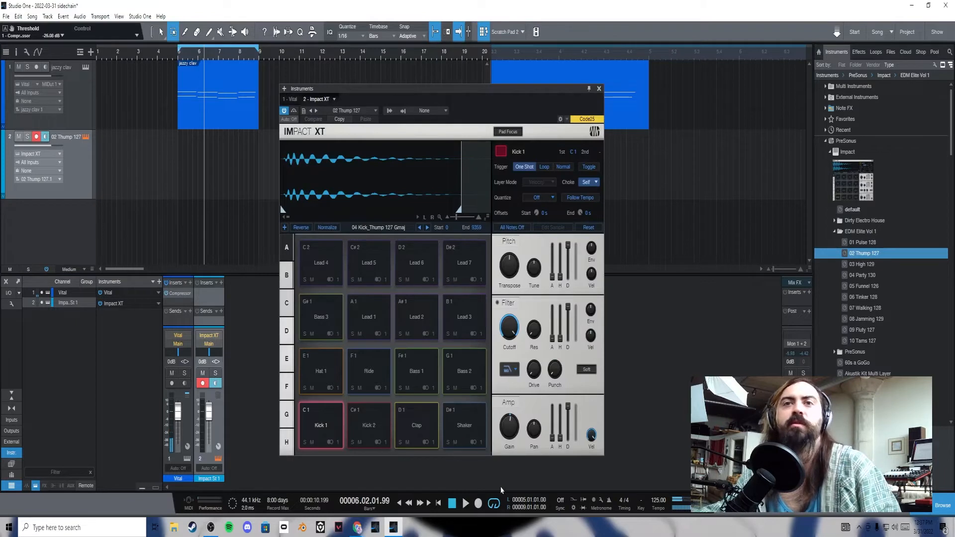
pyautogui.moveTo(485, 94); pyautogui.dragTo(483, 97)
# - Insert the PreSonus Limiter on the Main output, load its -3 db limiter preset, and close the plug-in window
pyautogui.click(810, 293)
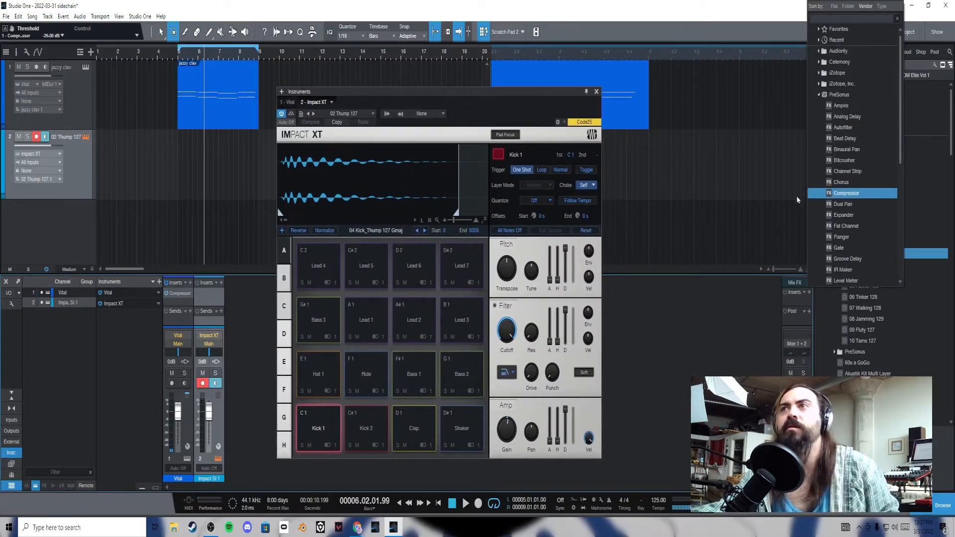
pyautogui.scroll(-2, 860, 222)
pyautogui.click(841, 258)
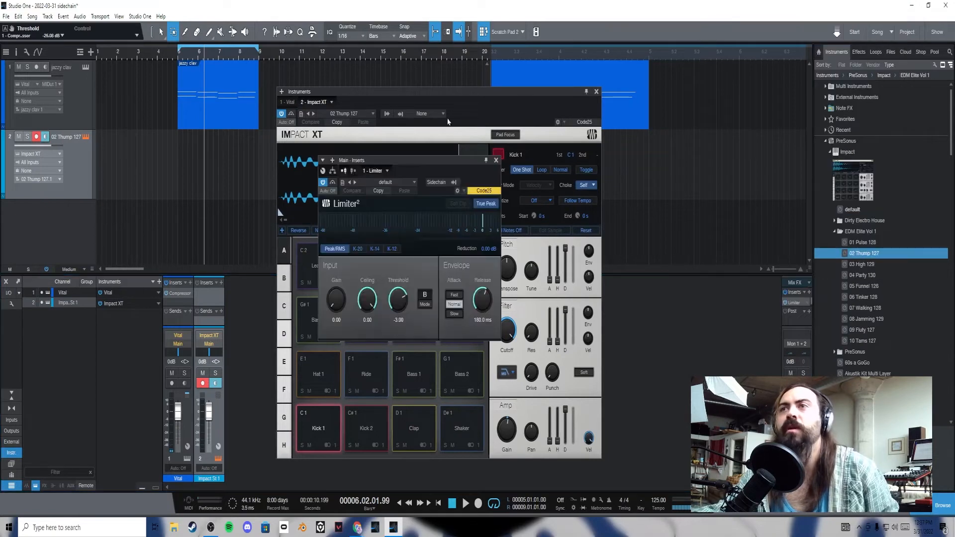
pyautogui.click(394, 182)
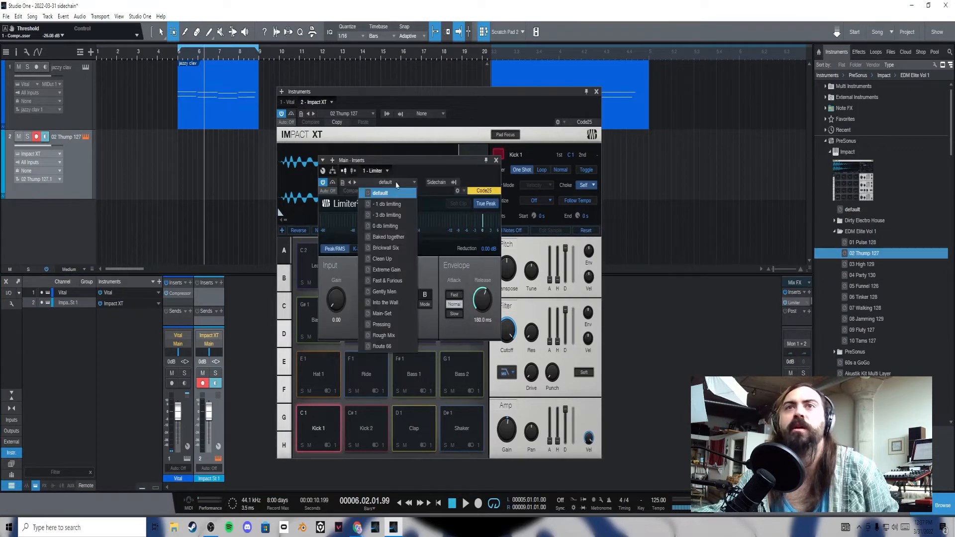
pyautogui.click(404, 212)
pyautogui.click(496, 161)
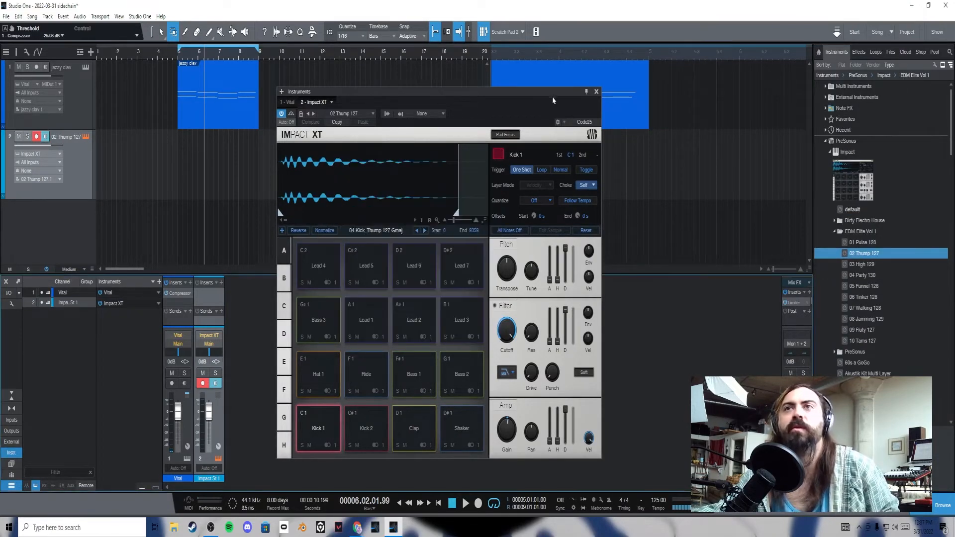
# - Place the playback cursor at bar 5 and move the Impact XT window clear of the arranged clips
pyautogui.moveTo(556, 93); pyautogui.dragTo(656, 101)
pyautogui.click(180, 59)
pyautogui.moveTo(649, 99); pyautogui.dragTo(576, 73)
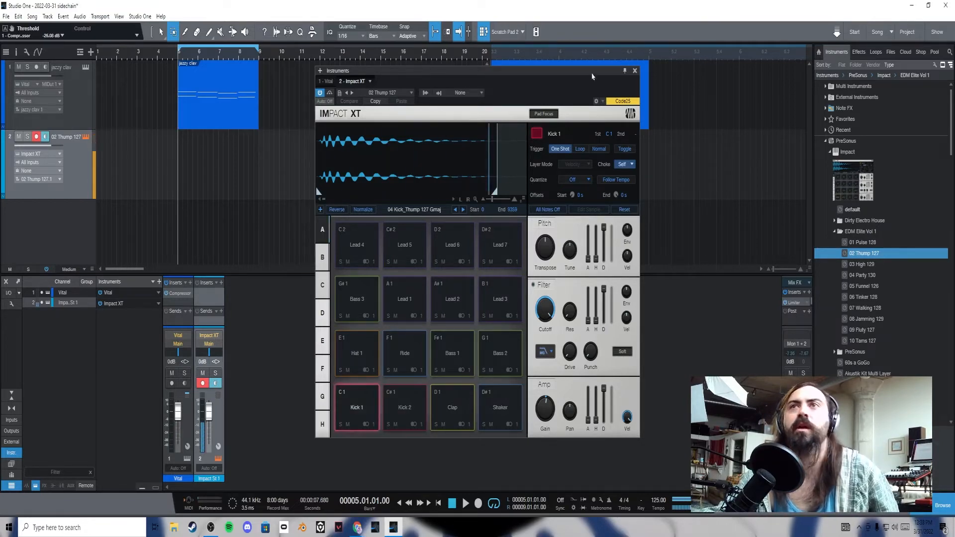
pyautogui.moveTo(578, 74); pyautogui.dragTo(754, 71)
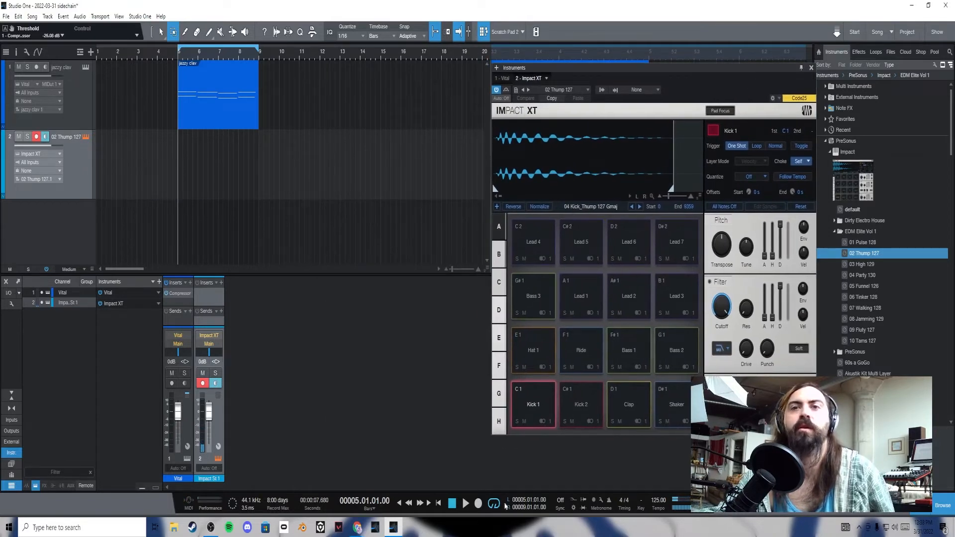
# - Record a kick pattern over the loop on the 02 Thump 127 track, stop playback, and close the Impact XT window
pyautogui.click(477, 504)
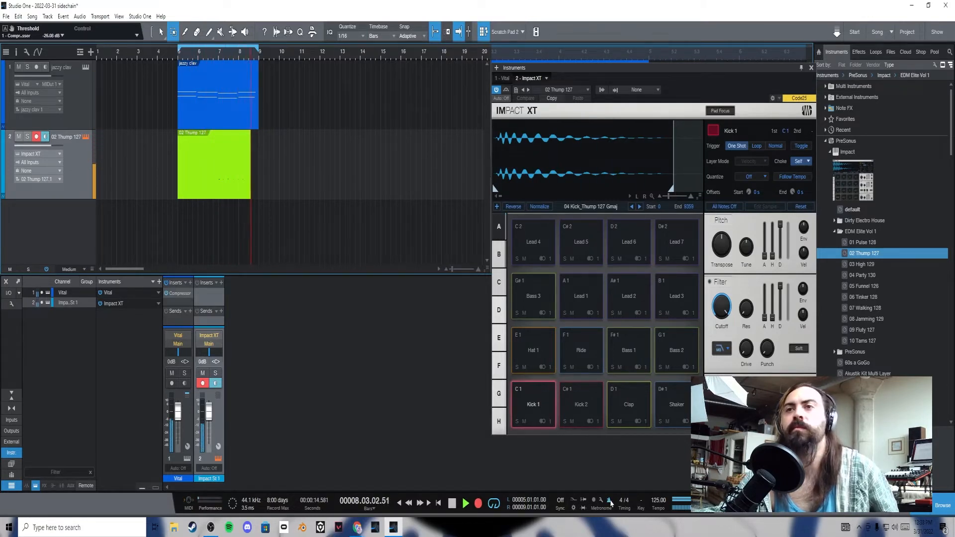
pyautogui.press('space')
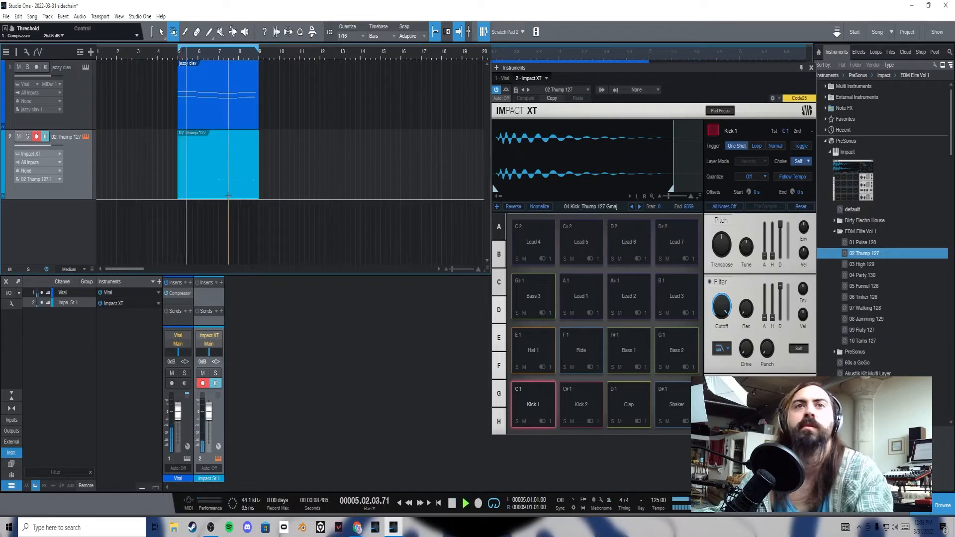
pyautogui.press('space')
pyautogui.press('space')
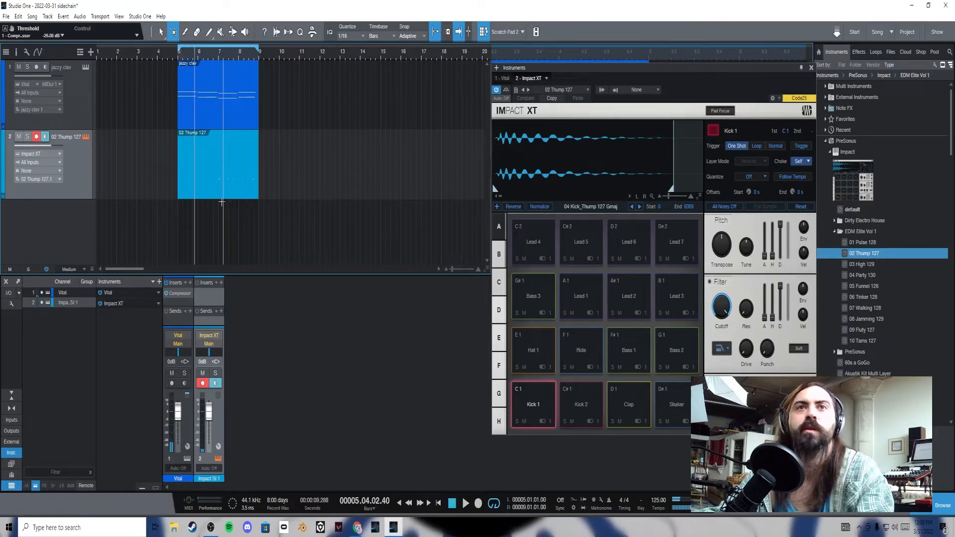
pyautogui.click(811, 67)
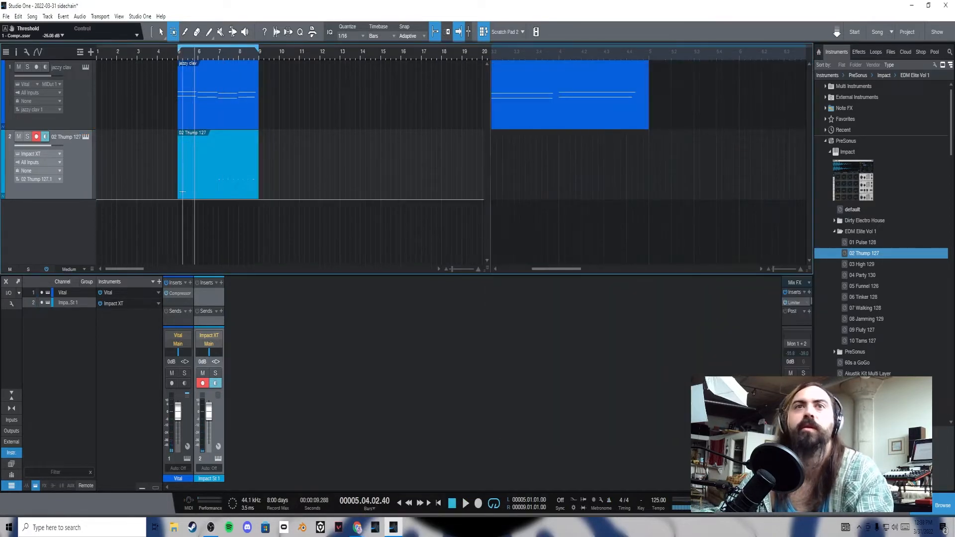
# - Split the recorded kick clip at bar 7 and delete its first half
pyautogui.press('1')
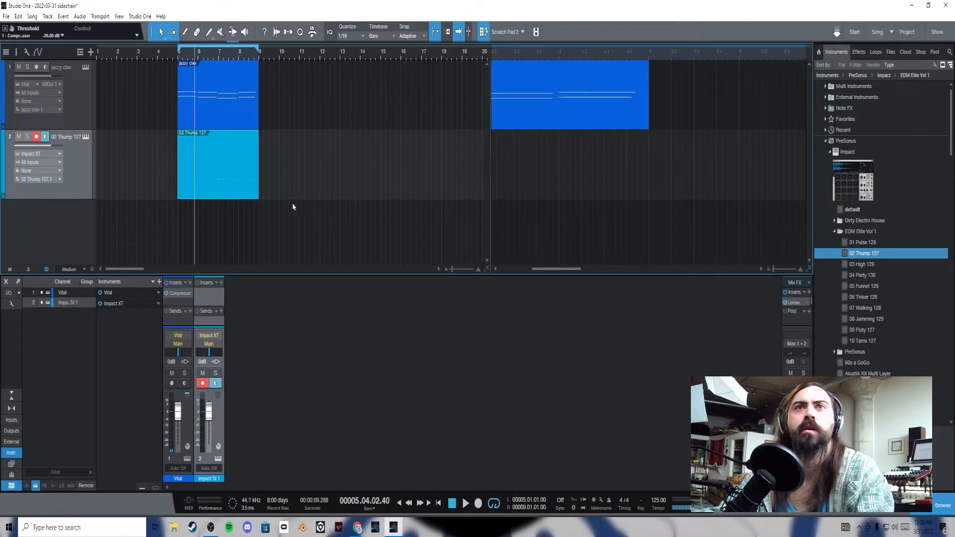
pyautogui.press('3')
pyautogui.click(220, 185)
pyautogui.press('4')
pyautogui.click(211, 186)
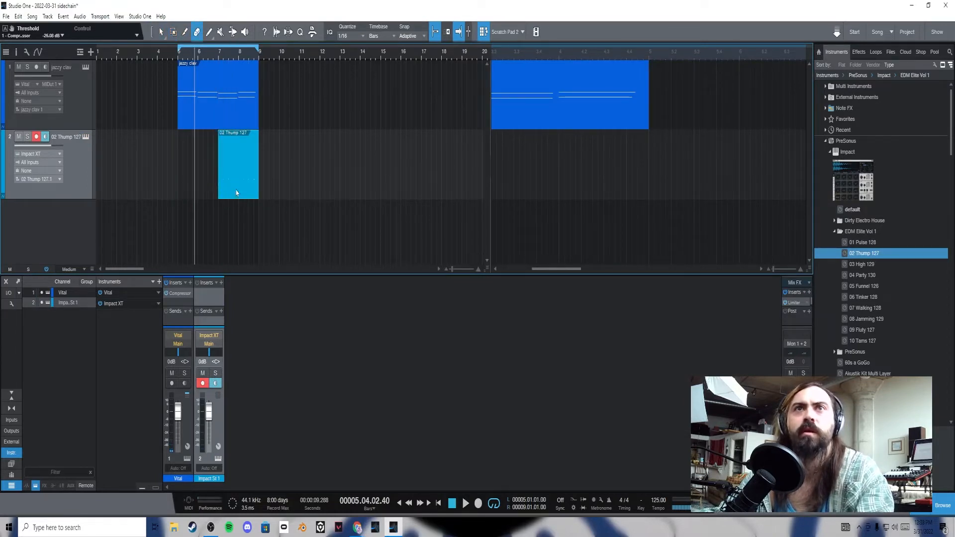
# - Move the remaining kick clip to bar 5 and duplicate it to fill bars 7 to 9 during playback
pyautogui.press('1')
pyautogui.moveTo(245, 195); pyautogui.dragTo(203, 196)
pyautogui.press('space')
pyautogui.press('d')
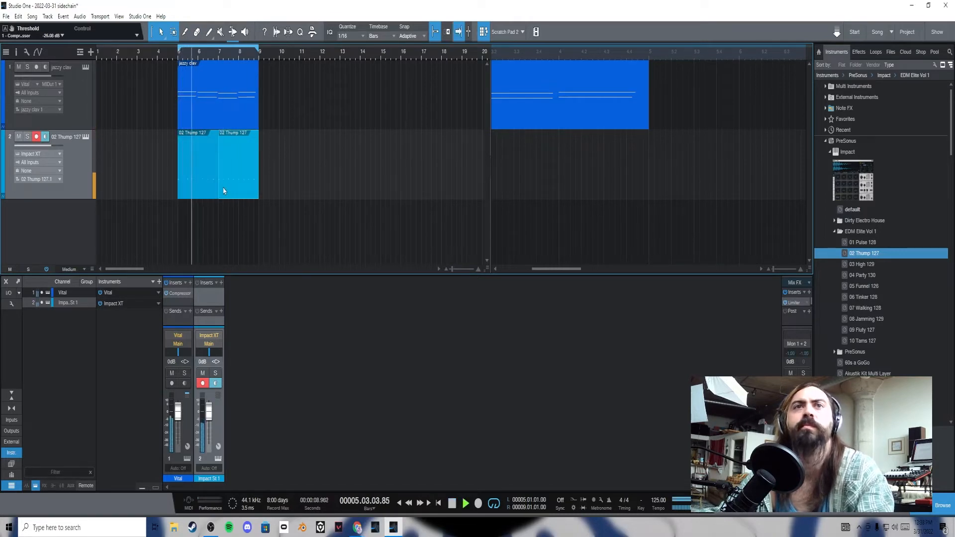
# - Disarm recording on the 02 Thump 127 track and raise the Impact channel's volume to +2.3 dB
pyautogui.click(37, 137)
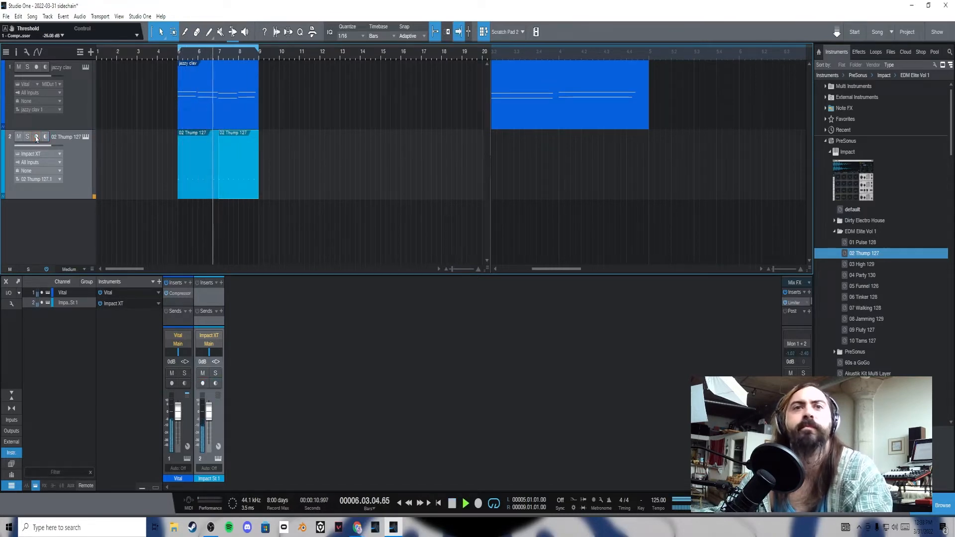
pyautogui.moveTo(209, 416); pyautogui.dragTo(210, 413)
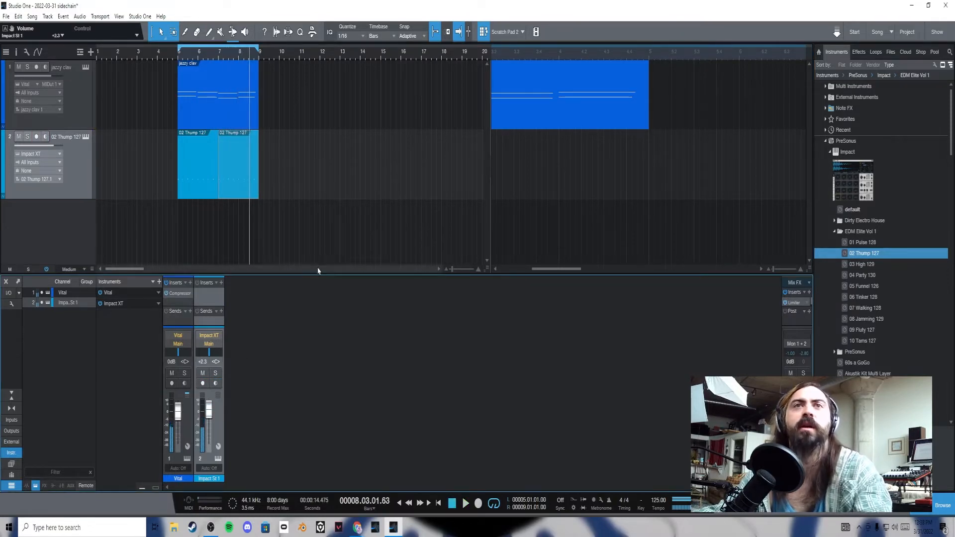
# - Add a sidechain send from the Impact channel to the compressor on the Vital channel
pyautogui.click(221, 311)
pyautogui.click(259, 335)
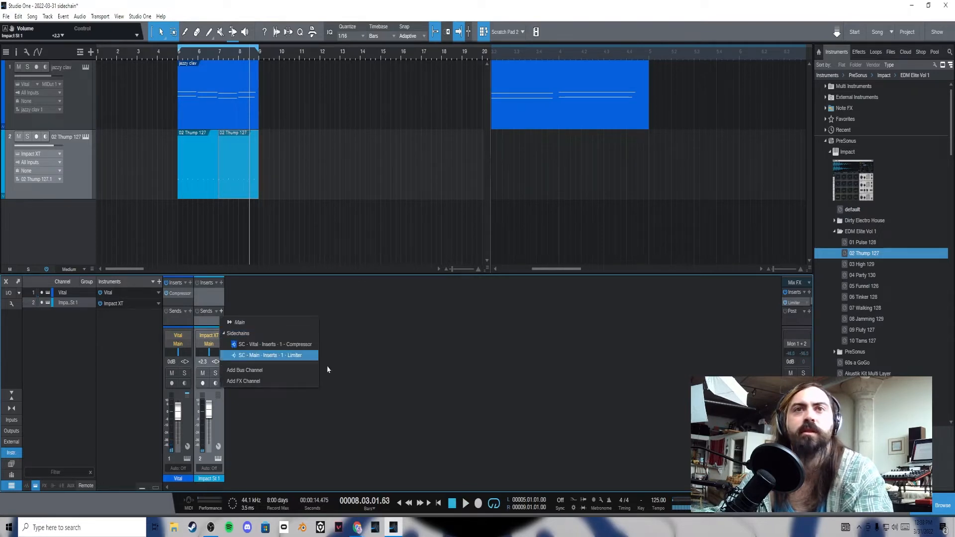
pyautogui.click(299, 349)
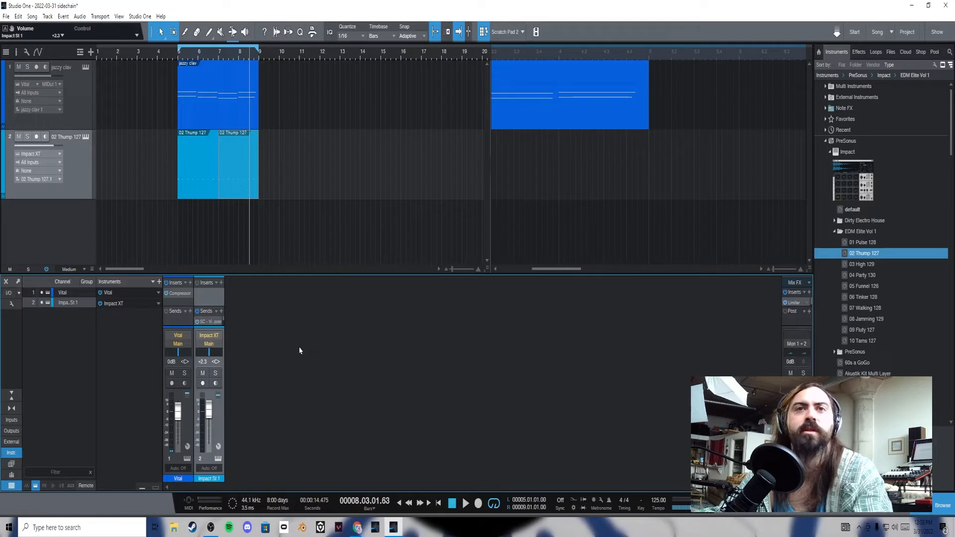
# - Enlarge the mixer's send area, and make the Impact channel's sidechain send prefader with a level of +7.4
pyautogui.moveTo(213, 275); pyautogui.dragTo(213, 209)
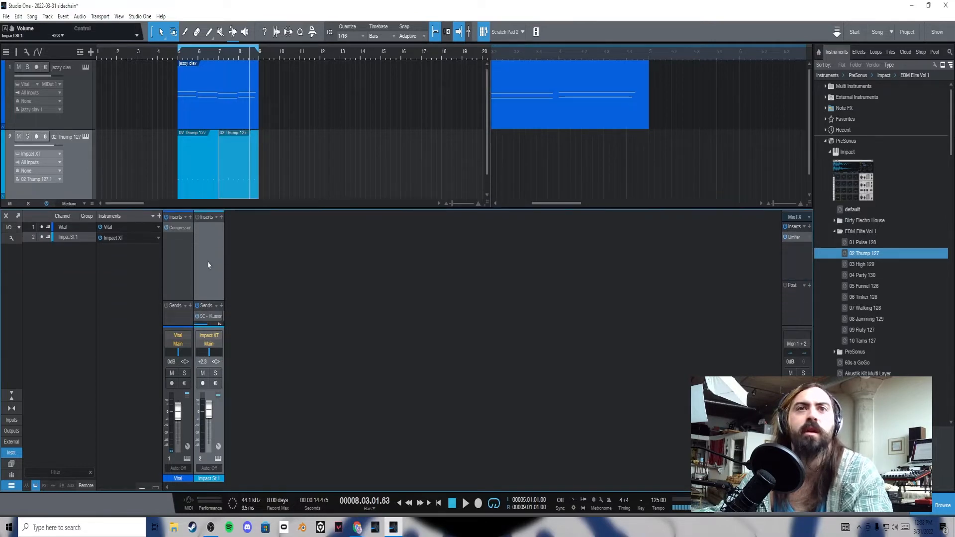
pyautogui.moveTo(213, 300); pyautogui.dragTo(216, 258)
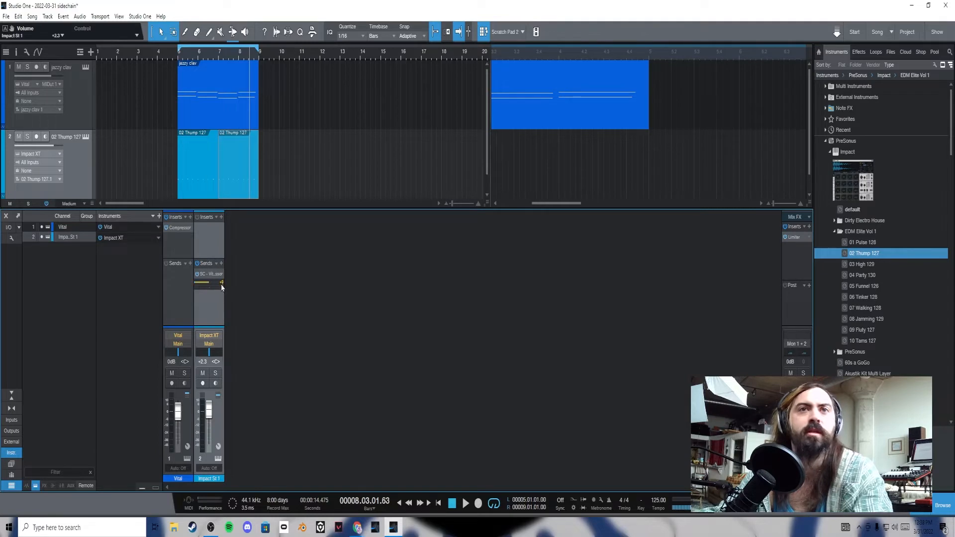
pyautogui.moveTo(208, 285)
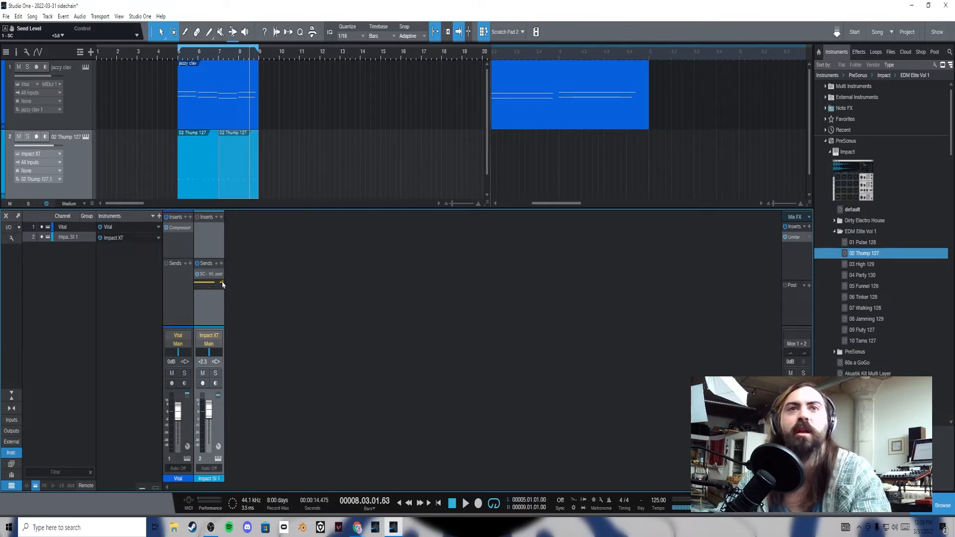
pyautogui.moveTo(213, 287)
pyautogui.mouseDown()
pyautogui.moveTo(199, 289)
pyautogui.moveTo(214, 288)
pyautogui.mouseUp()
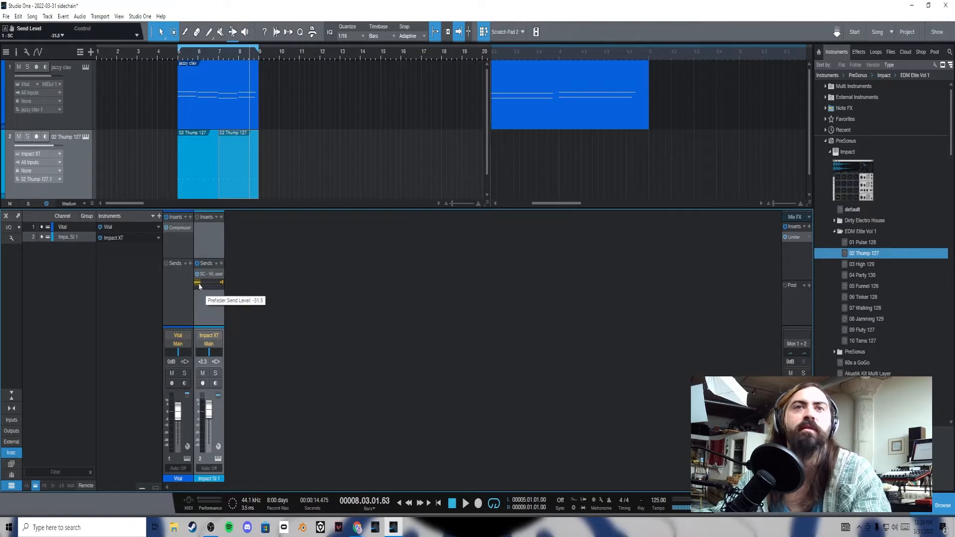
pyautogui.moveTo(196, 287); pyautogui.dragTo(218, 285)
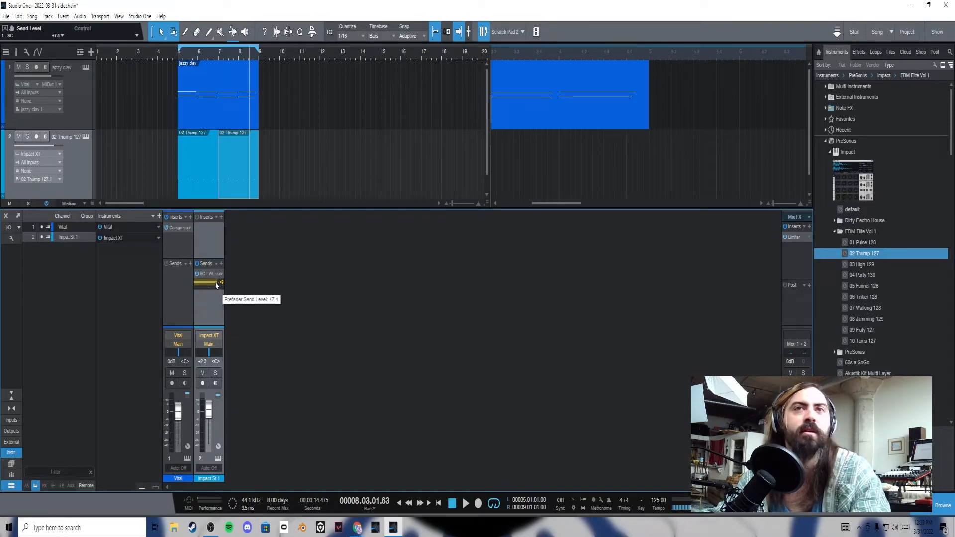
# - Audition the loop from bar 5 while raising the compressor's sidechain send and pulling the Impact channel's volume down to -∞
pyautogui.click(178, 58)
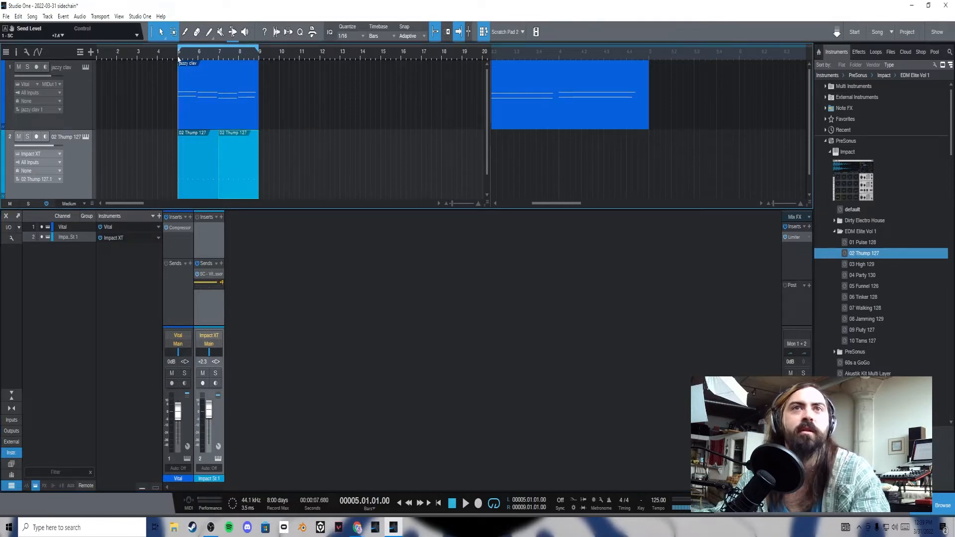
pyautogui.press('space')
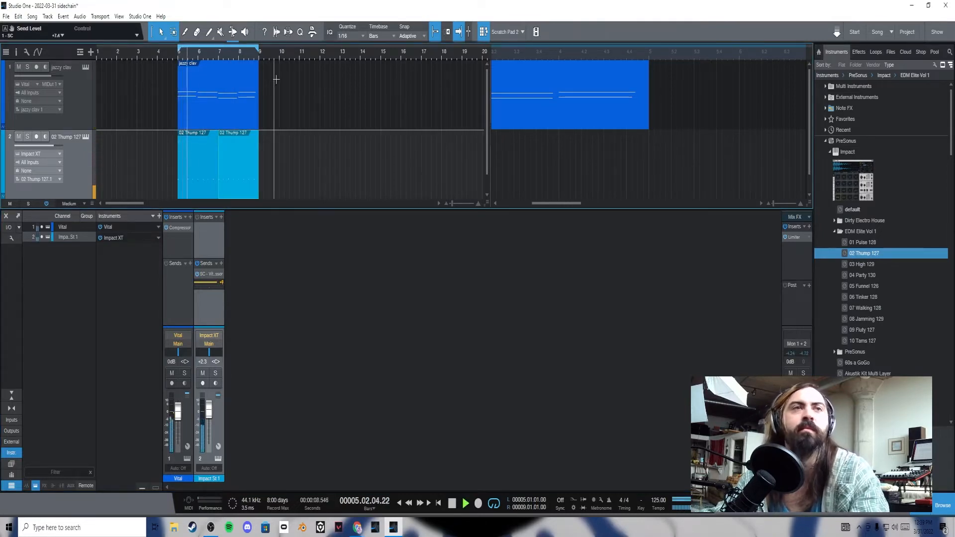
pyautogui.moveTo(214, 285); pyautogui.dragTo(222, 285)
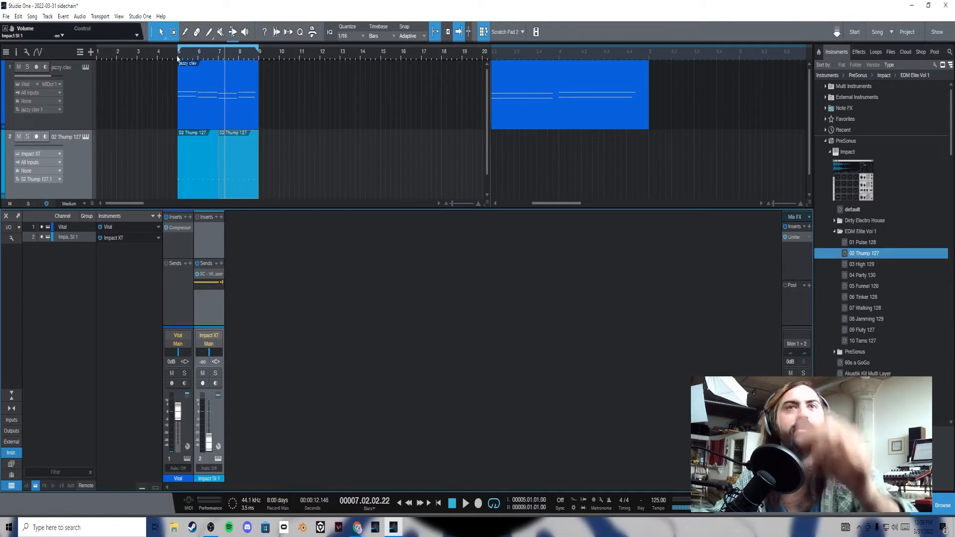
pyautogui.press('space')
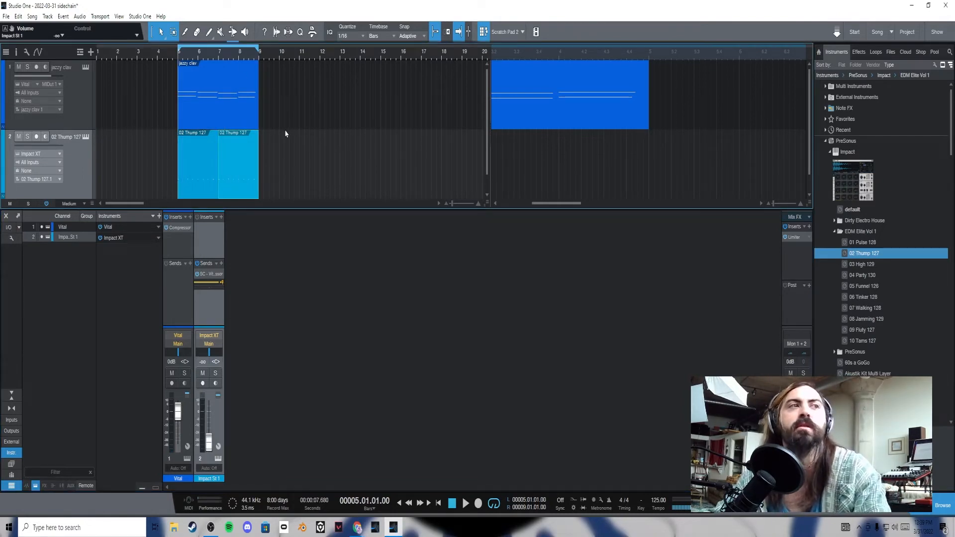
pyautogui.press('space')
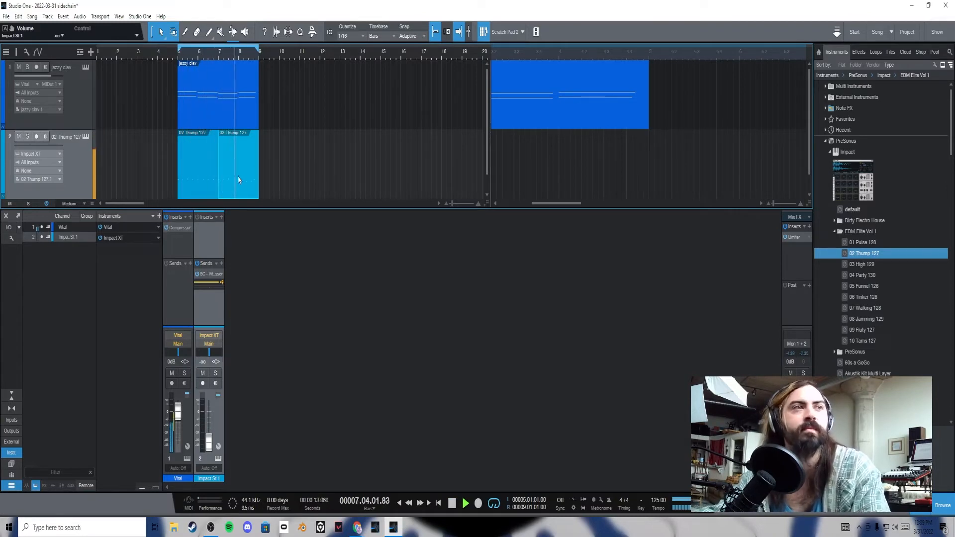
pyautogui.press('space')
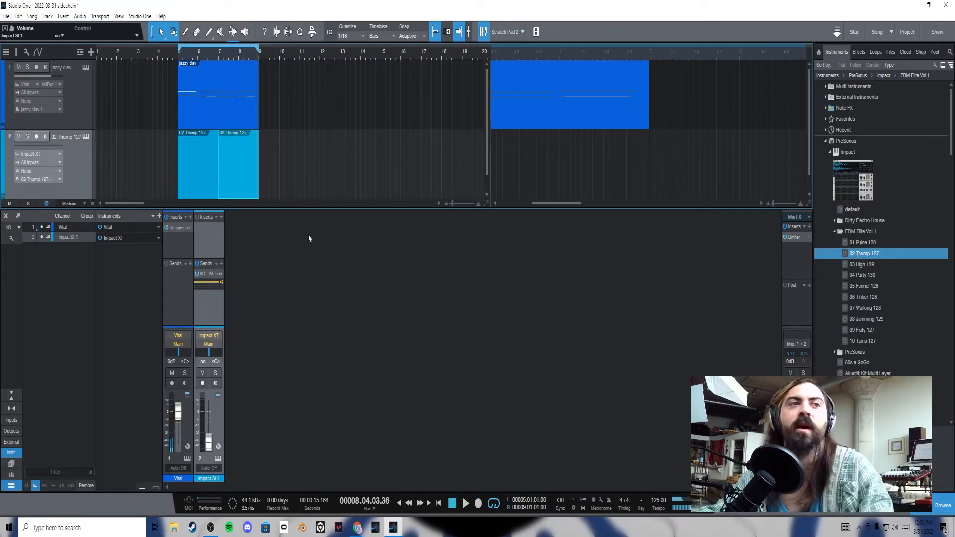
# - Duplicate the jazzy clav clip and move the copy to bar 10
pyautogui.click(234, 118)
pyautogui.press('d')
pyautogui.moveTo(278, 110); pyautogui.dragTo(298, 116)
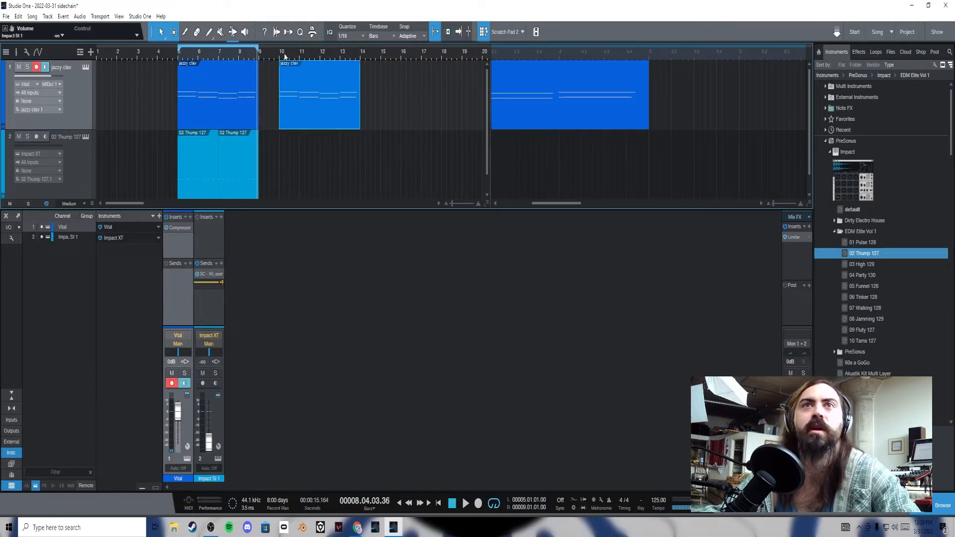
# - Copy the kick clip to bar 10 and duplicate it to bar 12, under the copied jazzy clav clip
pyautogui.click(248, 184)
pyautogui.press('d')
pyautogui.moveTo(275, 183); pyautogui.dragTo(298, 179)
pyautogui.press('d')
pyautogui.click(383, 134)
pyautogui.click(68, 105)
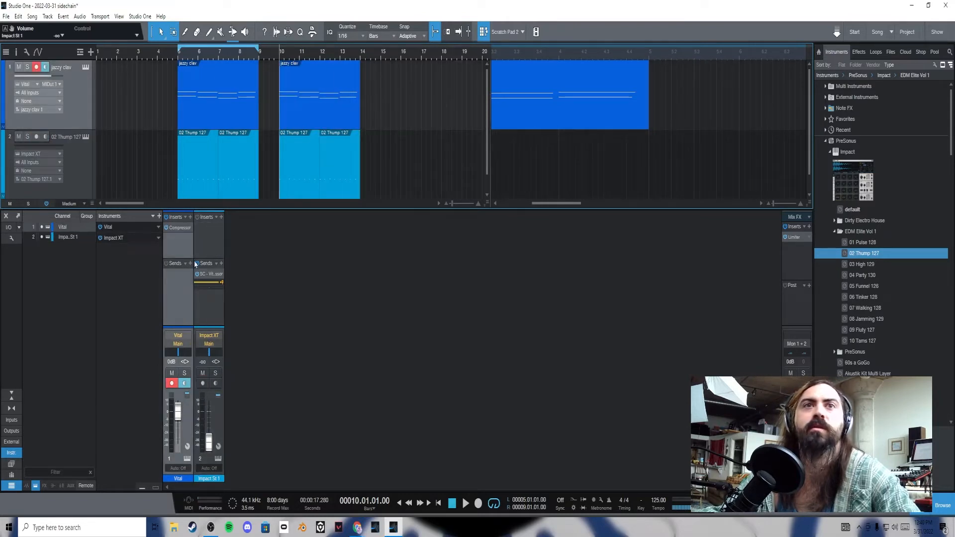
# - Add a Gate to the Vital channel's inserts and move its window clear of the mixer channels
pyautogui.click(189, 217)
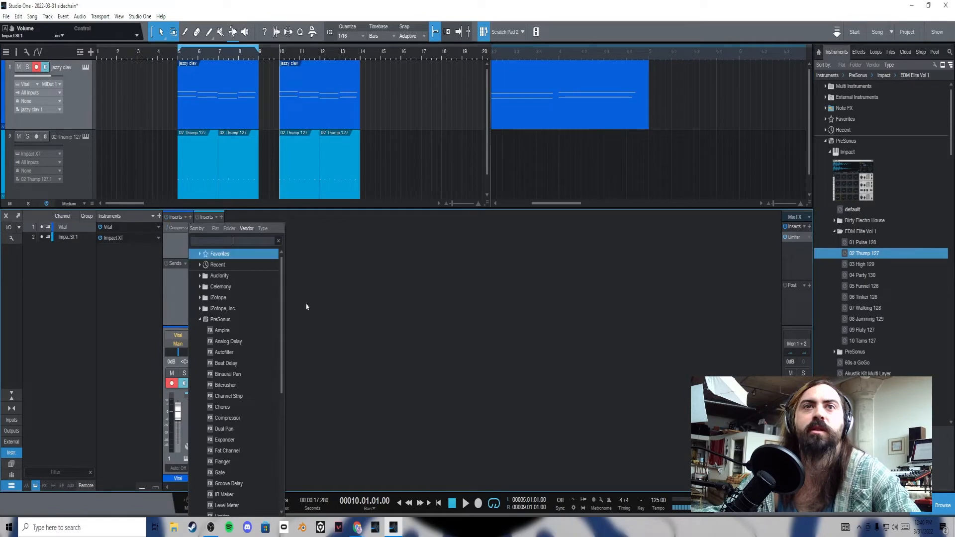
pyautogui.scroll(-1, 248, 441)
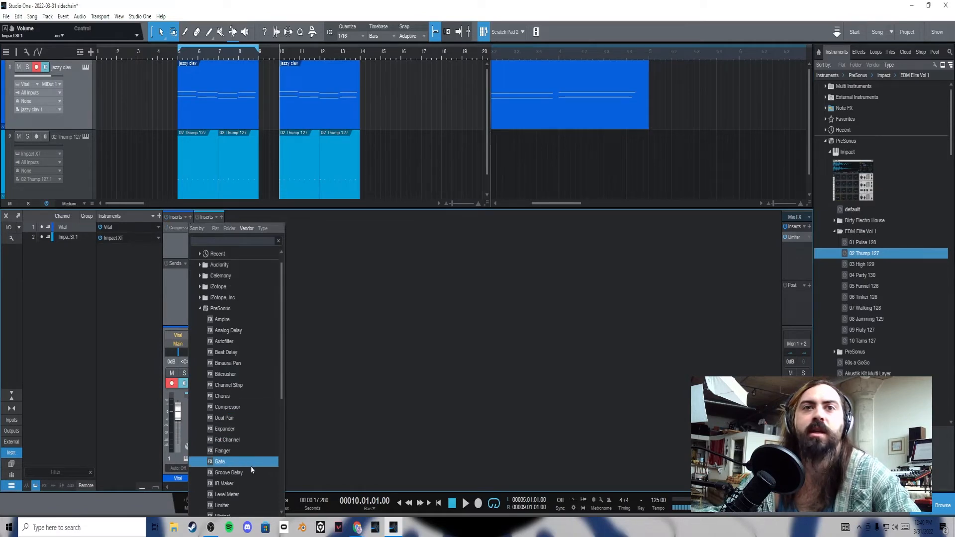
pyautogui.click(250, 464)
pyautogui.moveTo(463, 170); pyautogui.dragTo(635, 180)
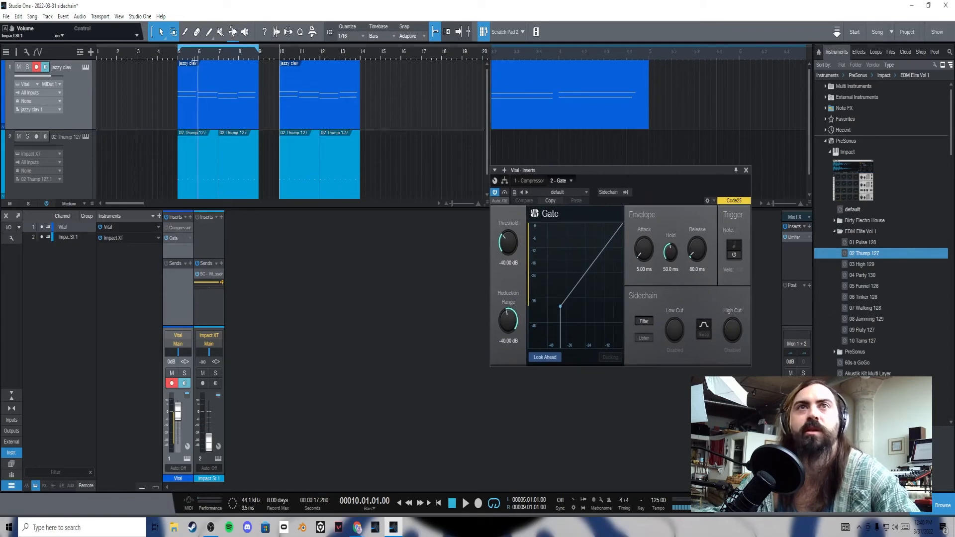
# - Set the Gate's threshold to 0.00 dB and its reduction range to -59.80 dB while playing from bar 5
pyautogui.click(178, 56)
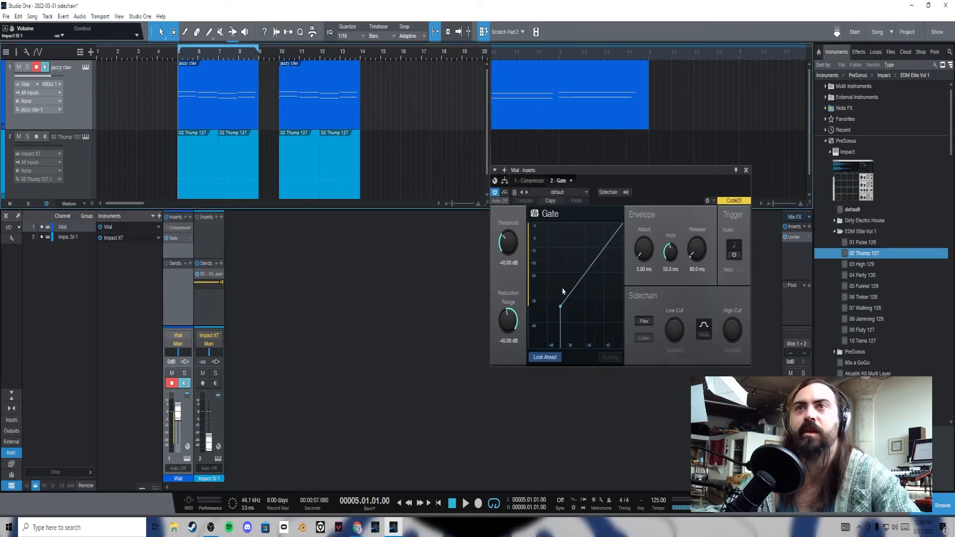
pyautogui.press('space')
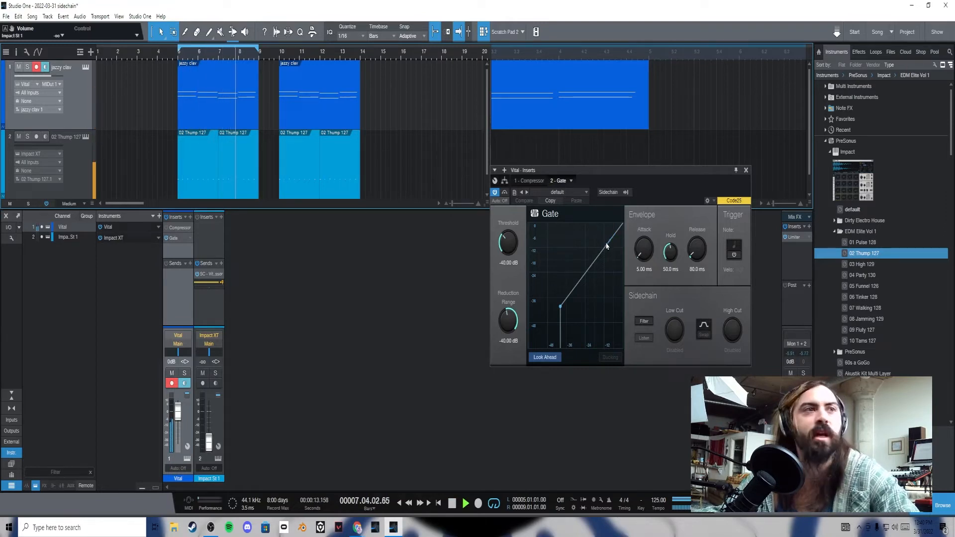
pyautogui.moveTo(508, 246); pyautogui.dragTo(529, 217)
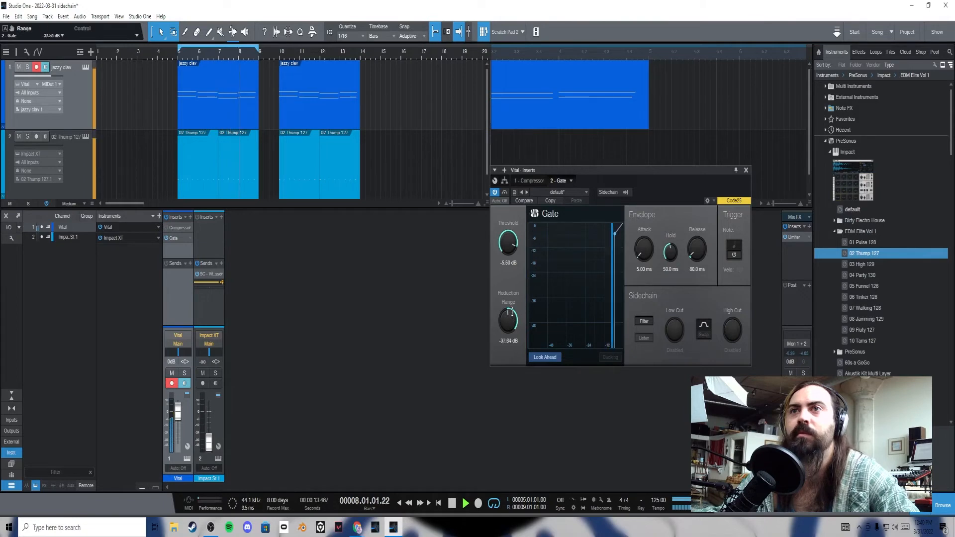
pyautogui.moveTo(509, 322); pyautogui.dragTo(511, 332)
pyautogui.moveTo(513, 245); pyautogui.dragTo(516, 234)
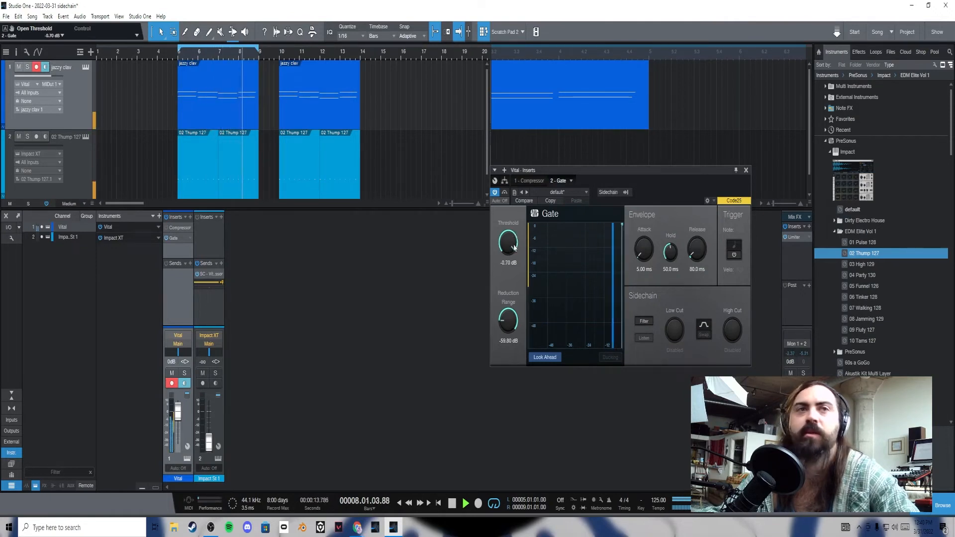
pyautogui.moveTo(513, 244); pyautogui.dragTo(514, 241)
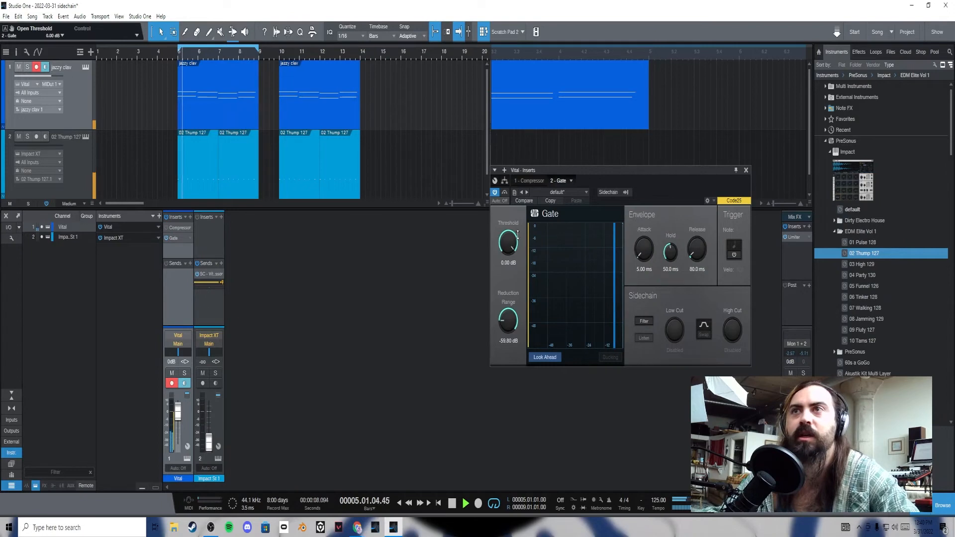
# - Enable the Gate's external sidechain input and add a sidechain send to it from the Impact channel
pyautogui.click(608, 192)
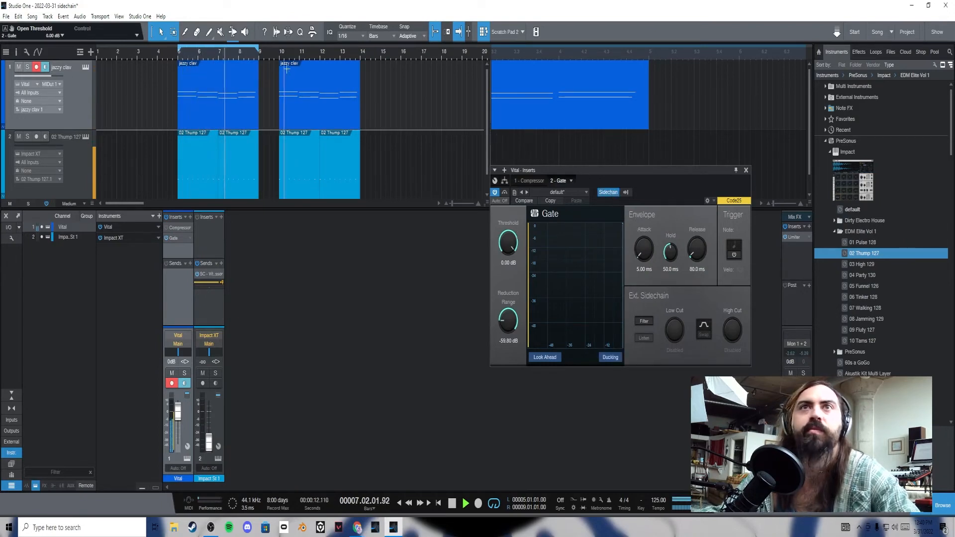
pyautogui.press('space')
pyautogui.click(280, 53)
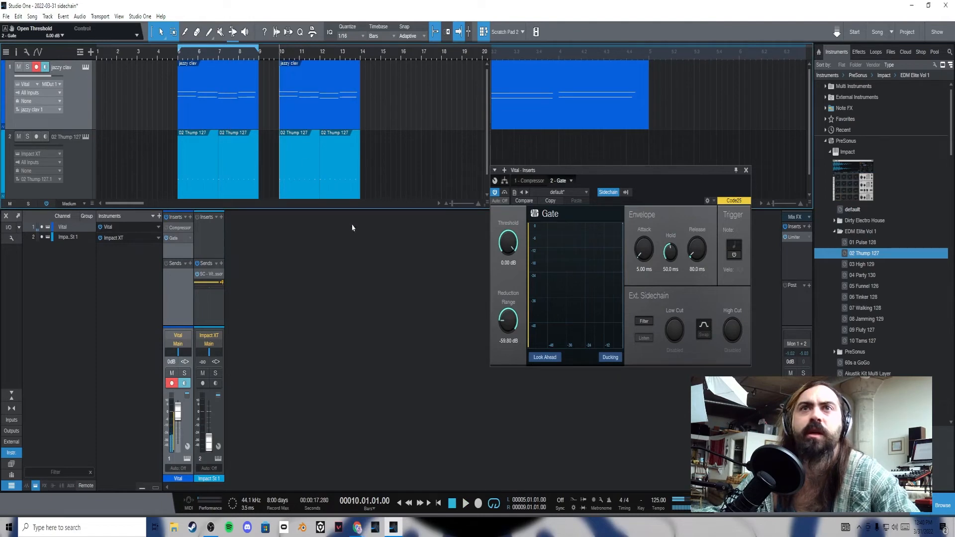
pyautogui.click(221, 264)
pyautogui.moveTo(238, 286)
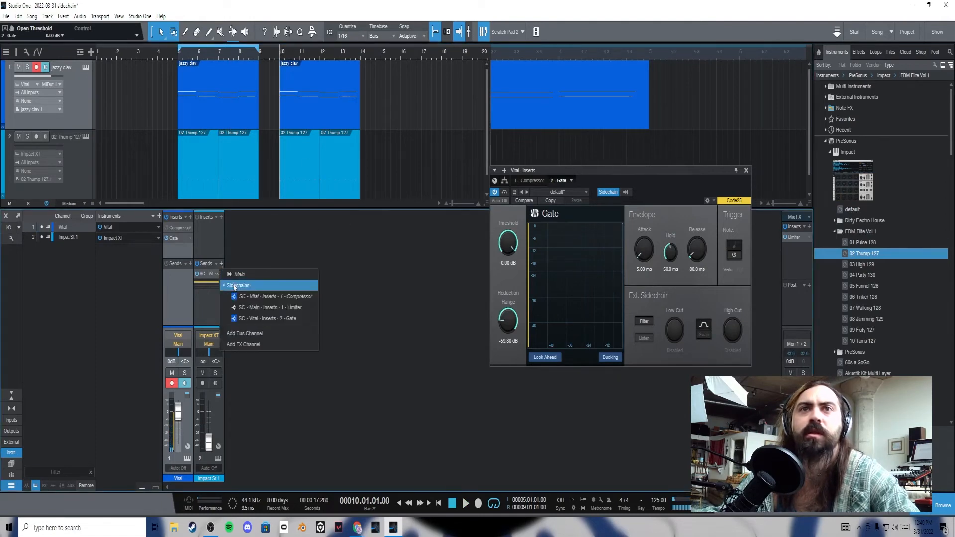
pyautogui.click(304, 321)
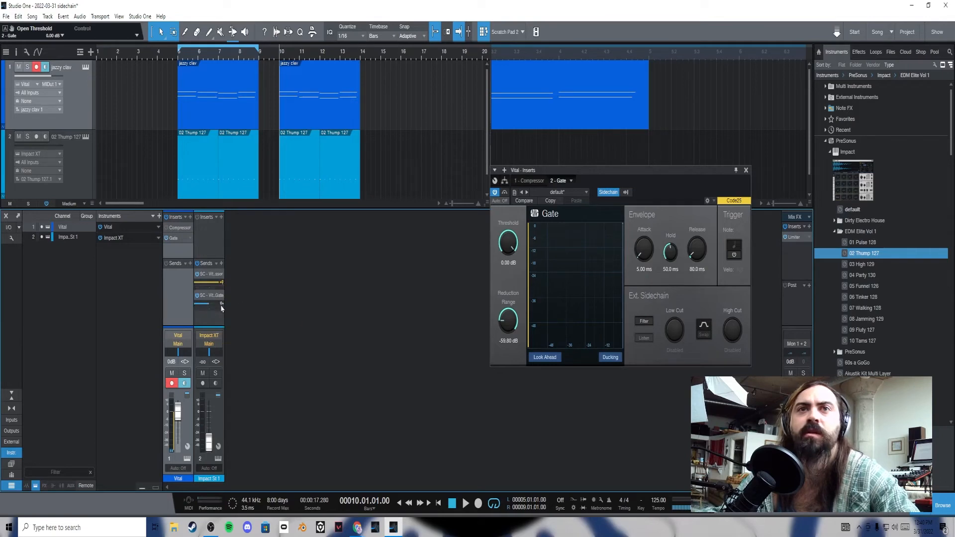
# - Make the Impact channel's send to the Gate prefader and raise its level to +10.0 during playback from bar 10
pyautogui.press('space')
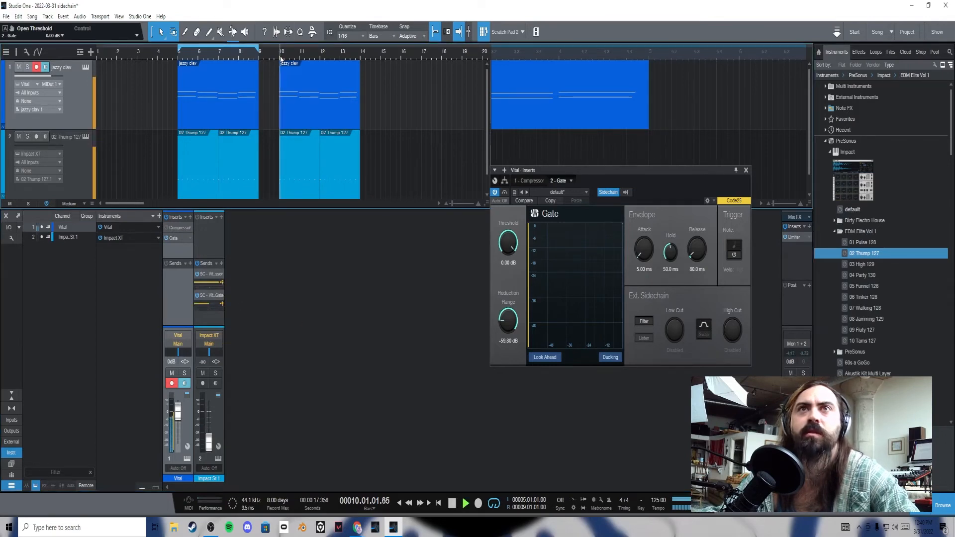
pyautogui.moveTo(208, 304); pyautogui.dragTo(226, 307)
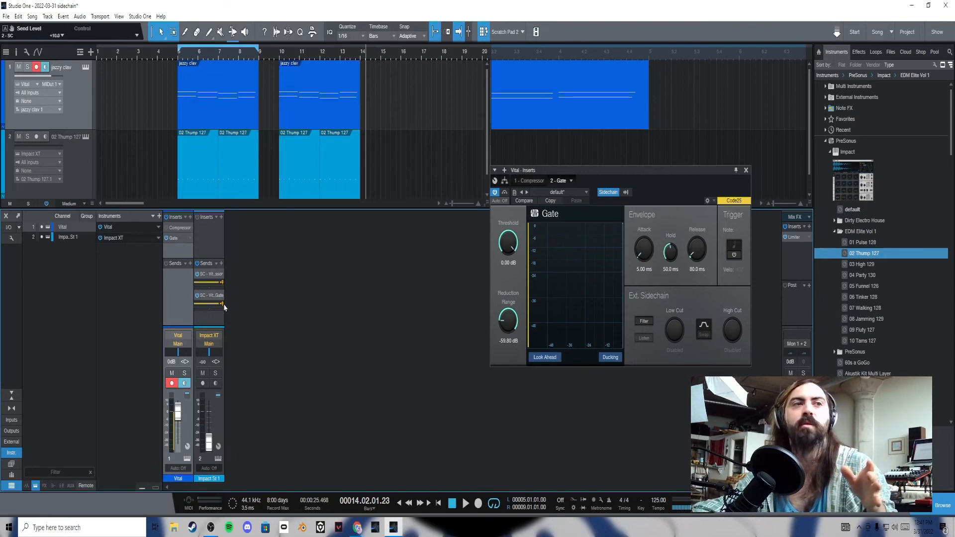
pyautogui.moveTo(717, 175); pyautogui.dragTo(596, 254)
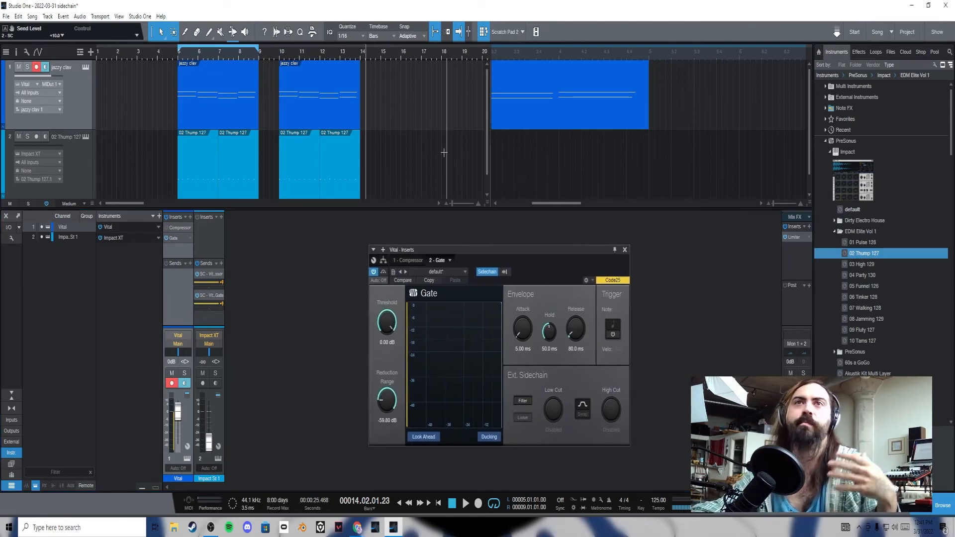
# - Hide the mixer and the Gate window, and erase the two kick clips between bars 10 and 14
pyautogui.click(282, 56)
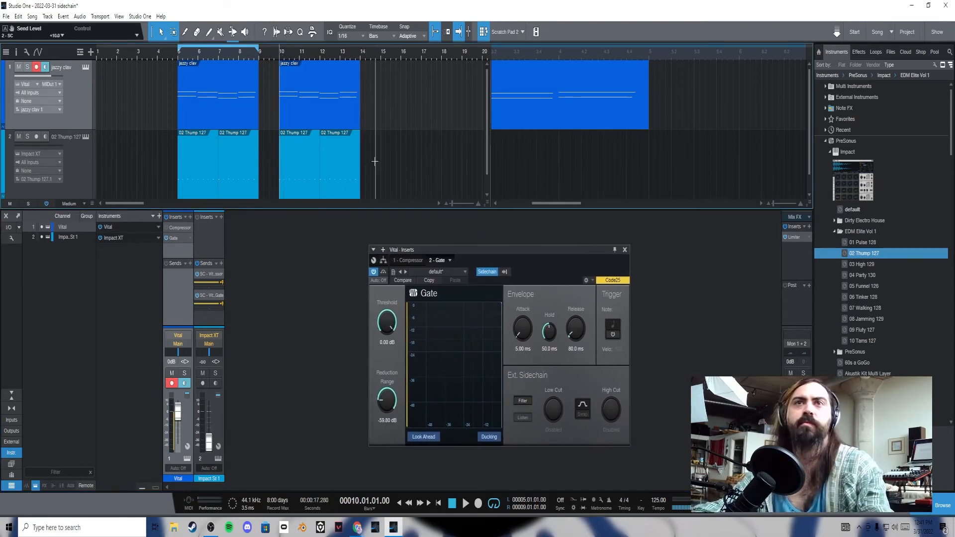
pyautogui.press('F3')
pyautogui.press('4')
pyautogui.click(351, 175)
pyautogui.press('1')
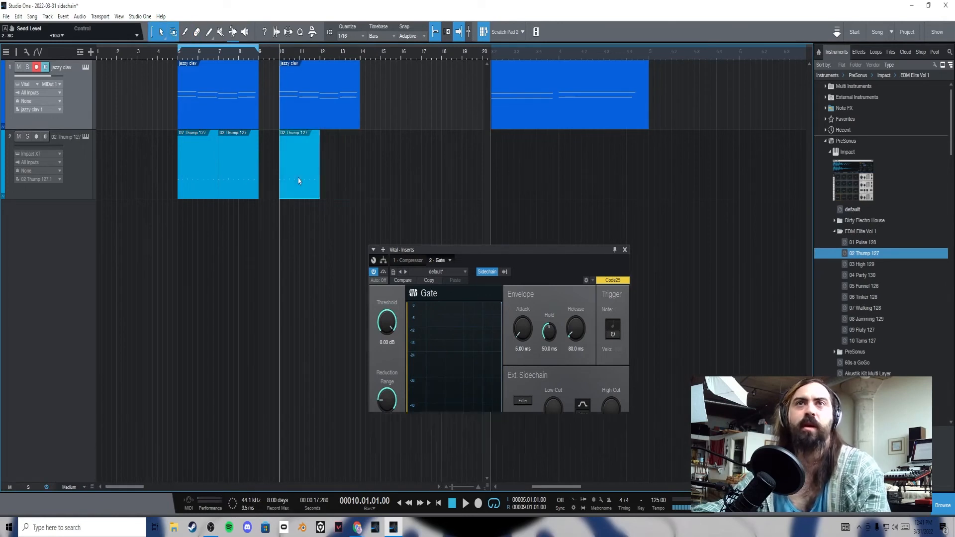
pyautogui.click(299, 180)
pyautogui.press('3')
pyautogui.click(664, 249)
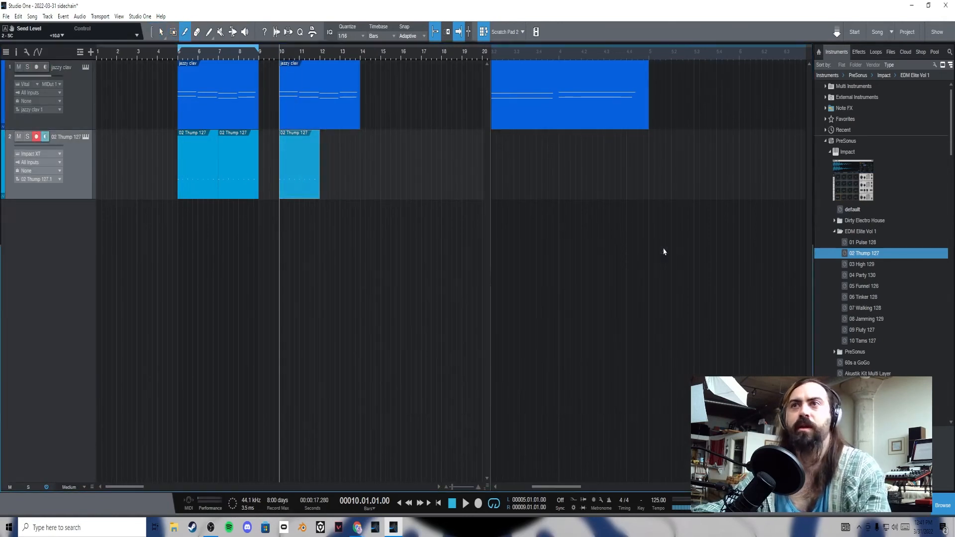
pyautogui.press('4')
pyautogui.click(303, 174)
pyautogui.press('1')
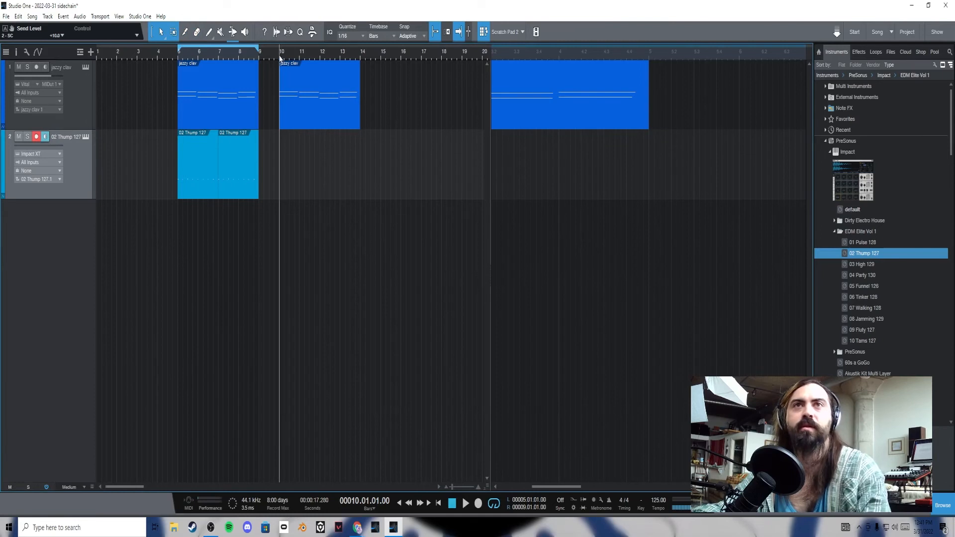
# - Listen to the section with kick clips from bar 5, and show the mixer again
pyautogui.click(179, 53)
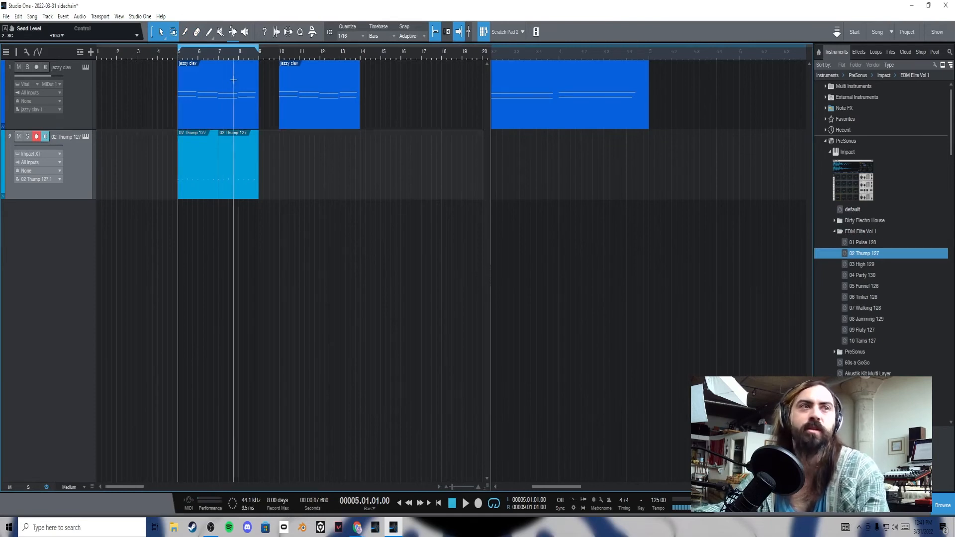
pyautogui.press('space')
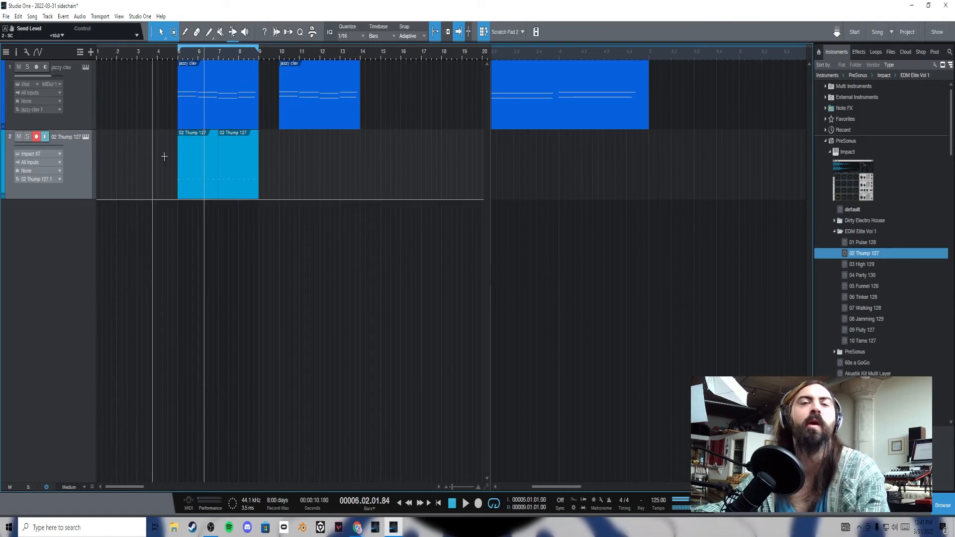
pyautogui.press('F3')
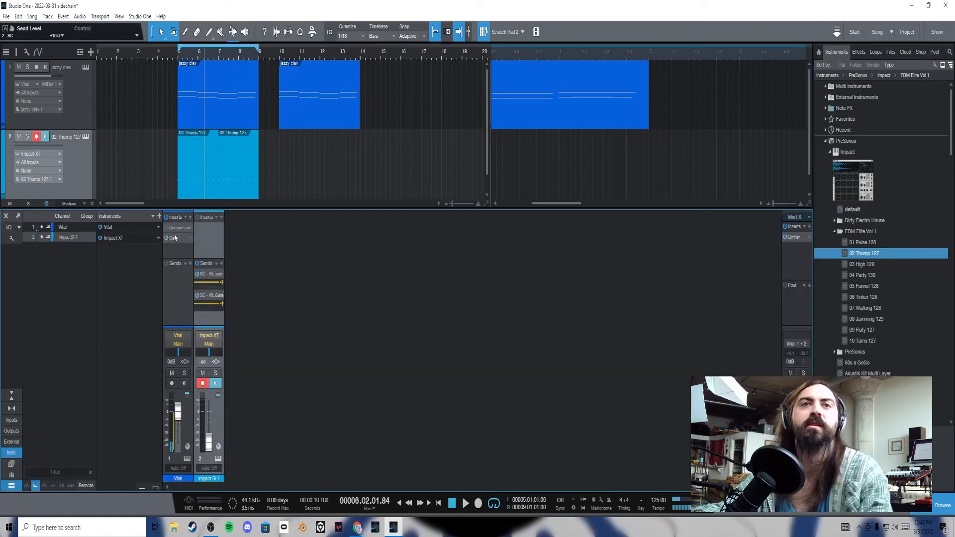
# - Audition the synth clip from bar 10 with the Impact channel's volume at +1.8 dB, ending with it pulled down to -∞
pyautogui.click(281, 55)
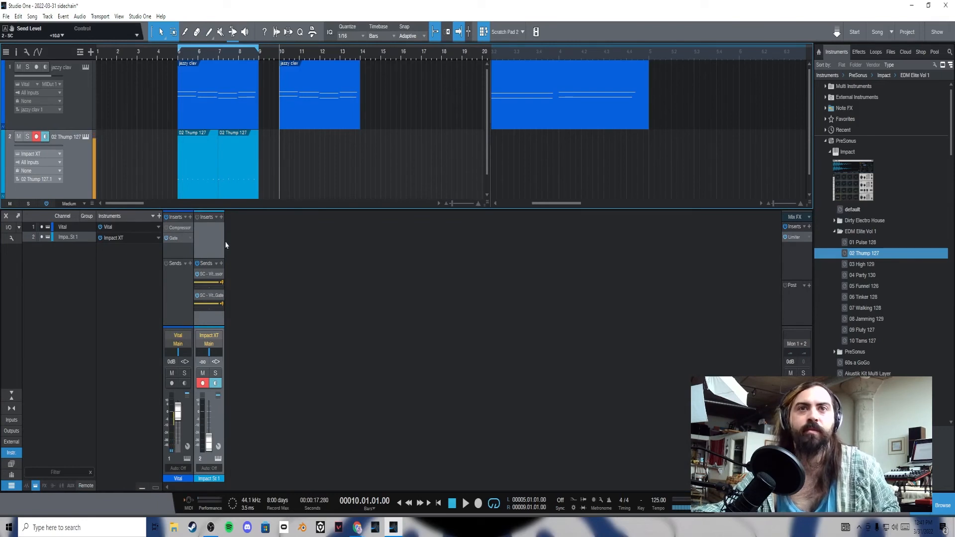
pyautogui.moveTo(206, 444); pyautogui.dragTo(211, 415)
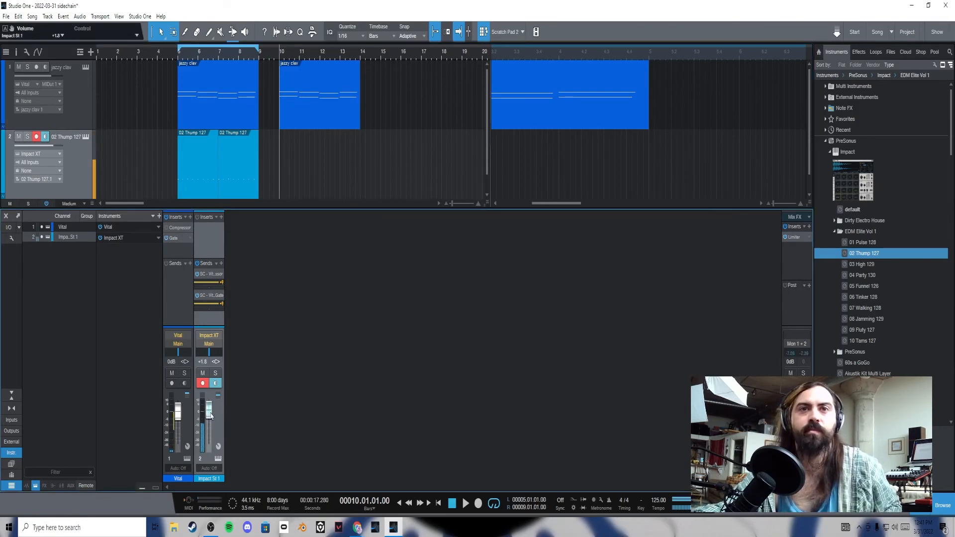
pyautogui.press('space')
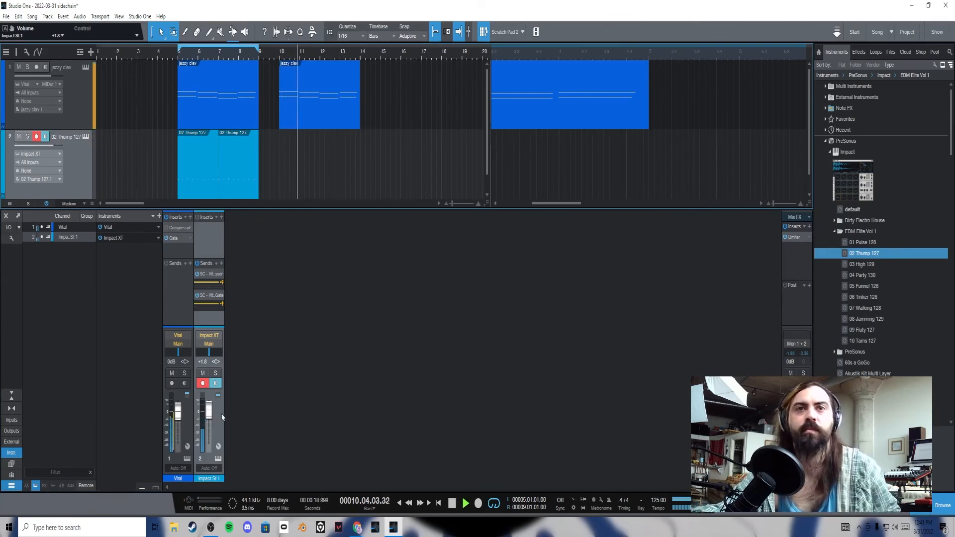
pyautogui.moveTo(208, 416); pyautogui.dragTo(211, 446)
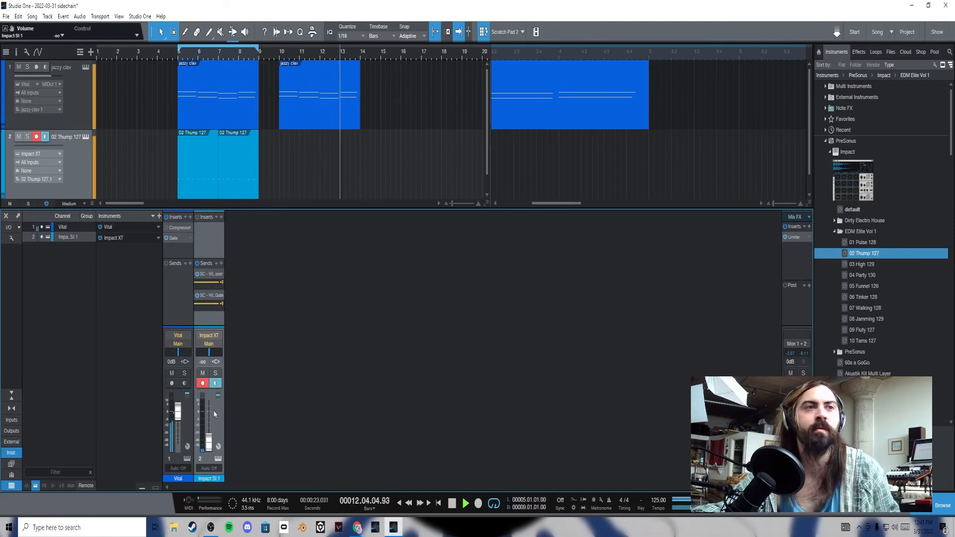
# - Set the loop range to bars 10 to 14, and reduce the mixer's height to give the arrangement more room
pyautogui.click(277, 31)
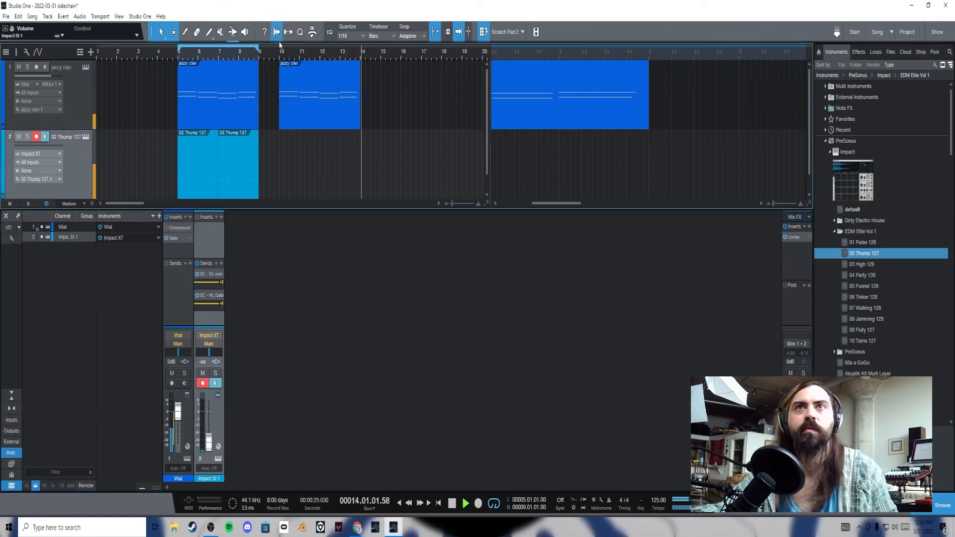
pyautogui.click(280, 78)
pyautogui.moveTo(280, 73); pyautogui.dragTo(360, 71)
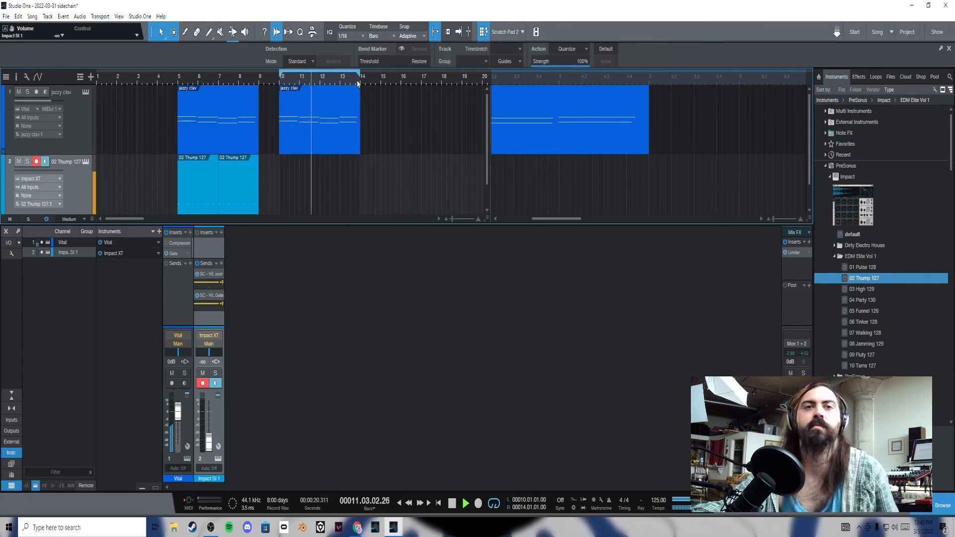
pyautogui.press('space')
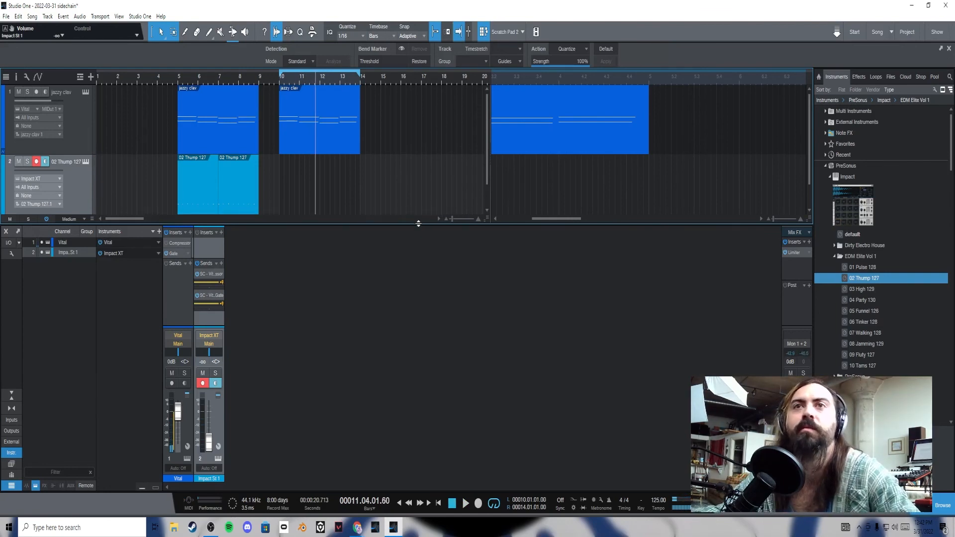
pyautogui.moveTo(414, 227); pyautogui.dragTo(391, 366)
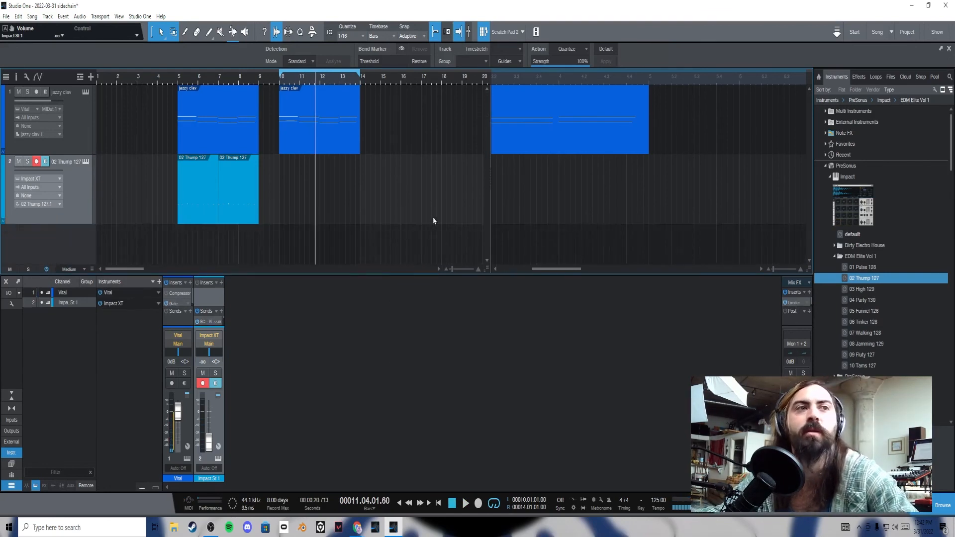